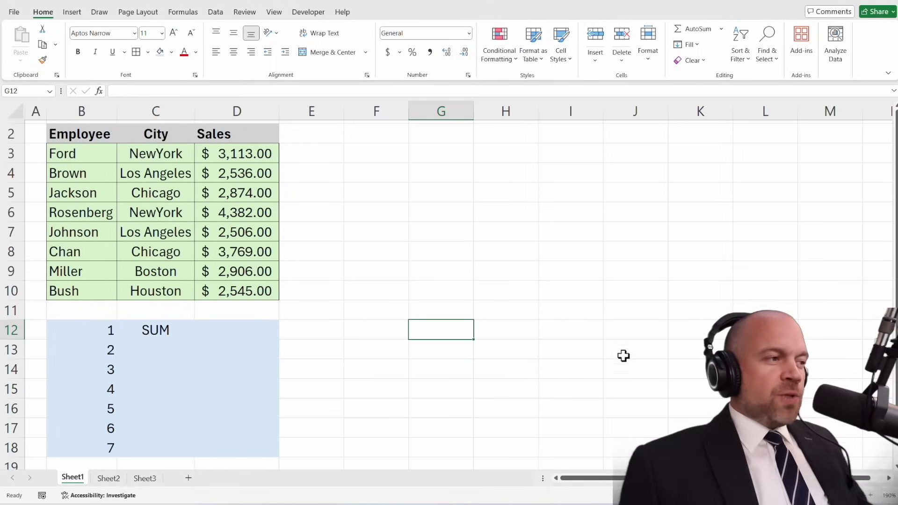
# - Enter =SUM(D3:D10) in D12 to total the Sales values, giving $24,631.00
pyautogui.click(266, 330)
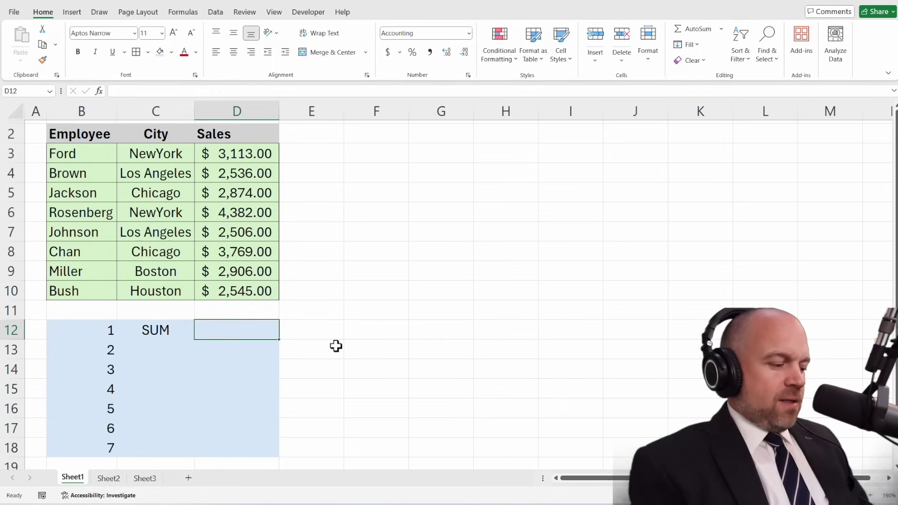
pyautogui.write('=sum(')
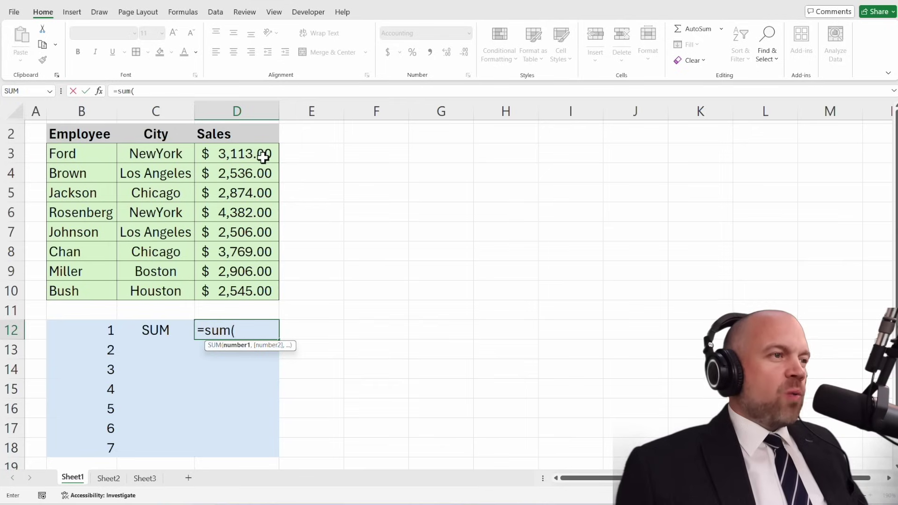
pyautogui.moveTo(262, 154); pyautogui.dragTo(259, 293)
pyautogui.write(')')
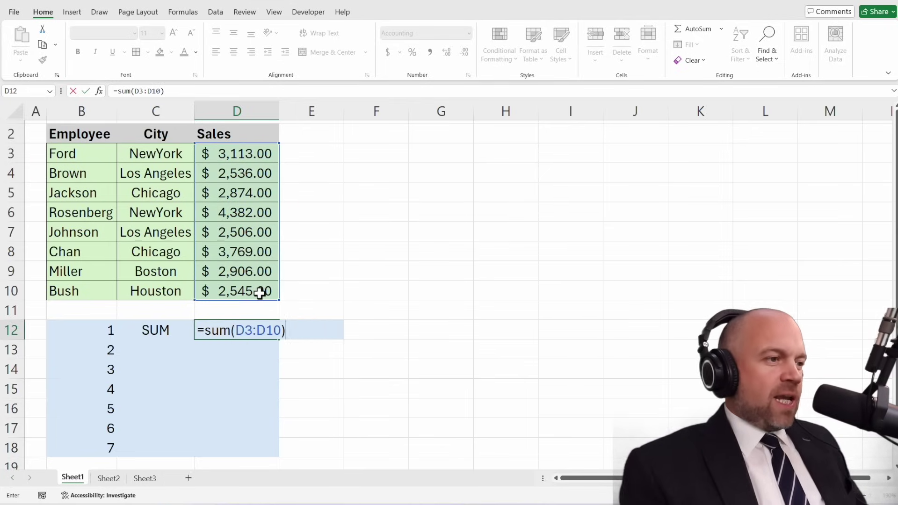
pyautogui.press('Return')
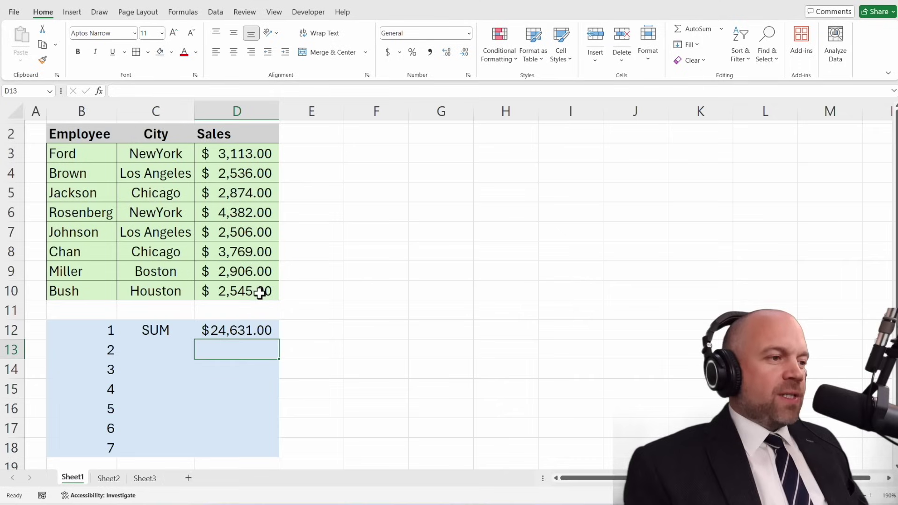
pyautogui.press('Up')
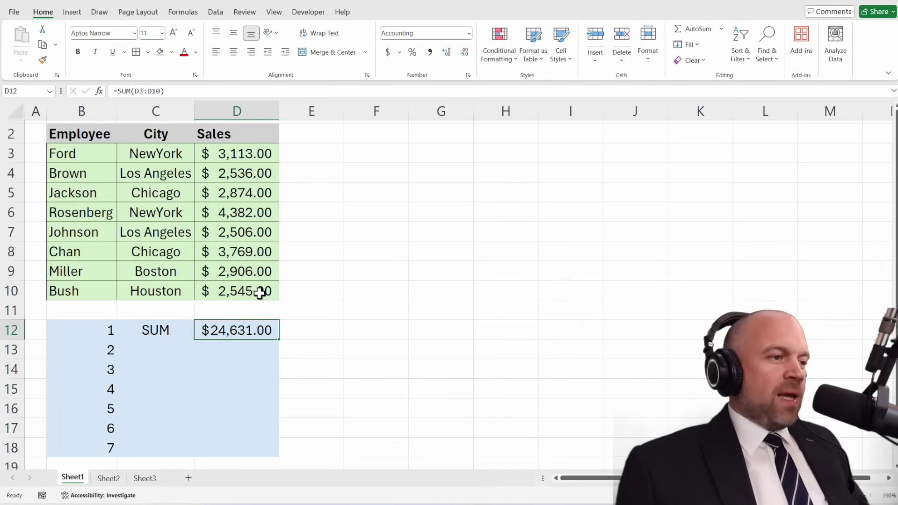
pyautogui.doubleClick(270, 335)
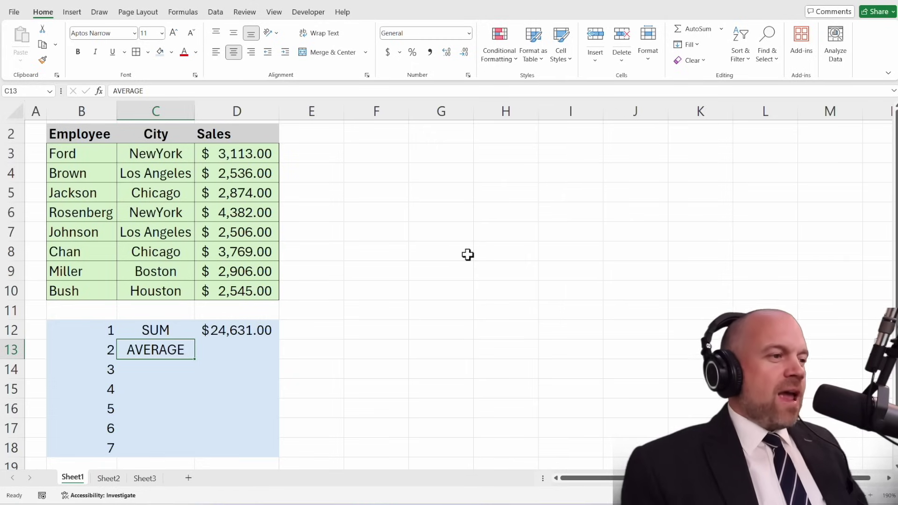
# - Enter =AVERAGE(D3:D10) in D13 to show the average sale of $3,078.88
pyautogui.press('Right')
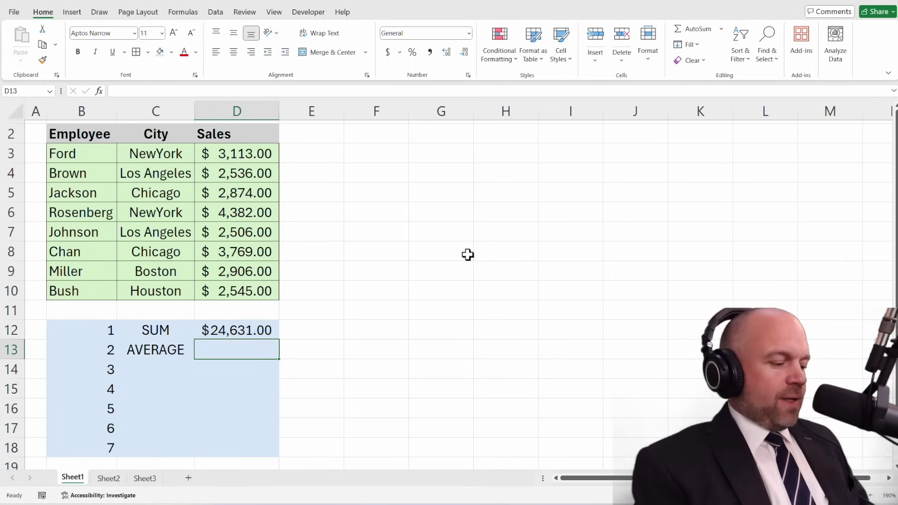
pyautogui.write('=aver')
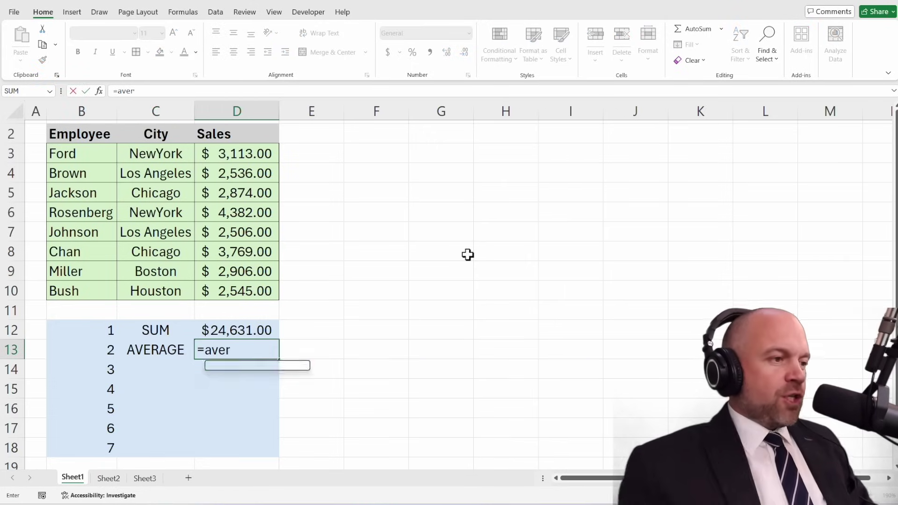
pyautogui.press('Tab')
pyautogui.moveTo(274, 154); pyautogui.dragTo(267, 291)
pyautogui.write(')')
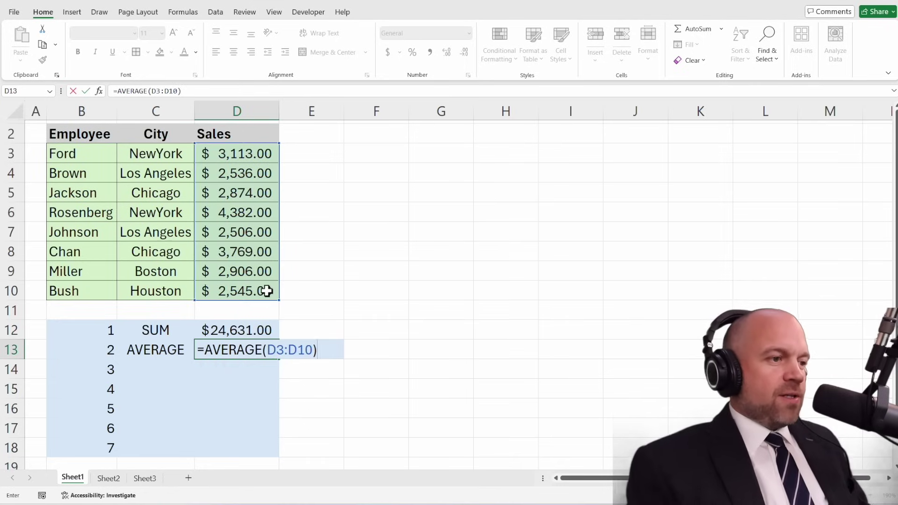
pyautogui.press('Return')
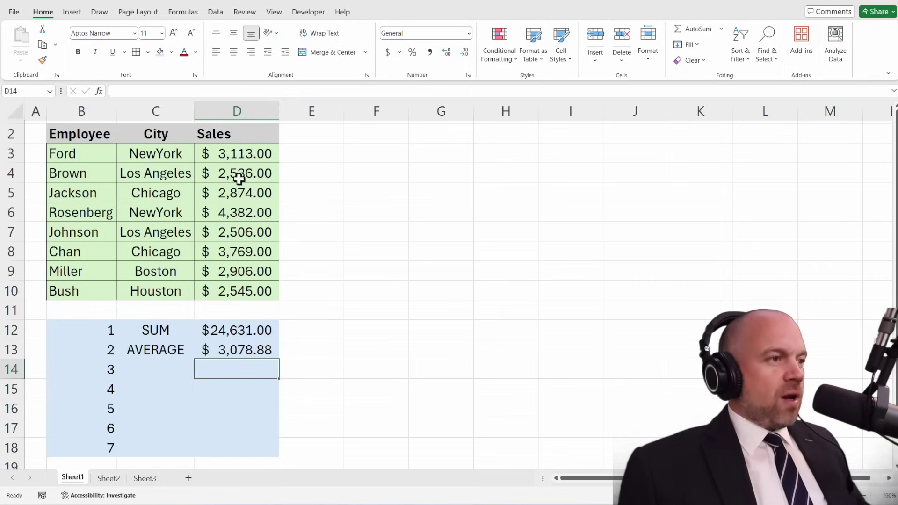
# - Label row 14 'MIN /MAX' and enter =MIN(D3:D10) in D14, giving $2,506.00
pyautogui.press('Left')
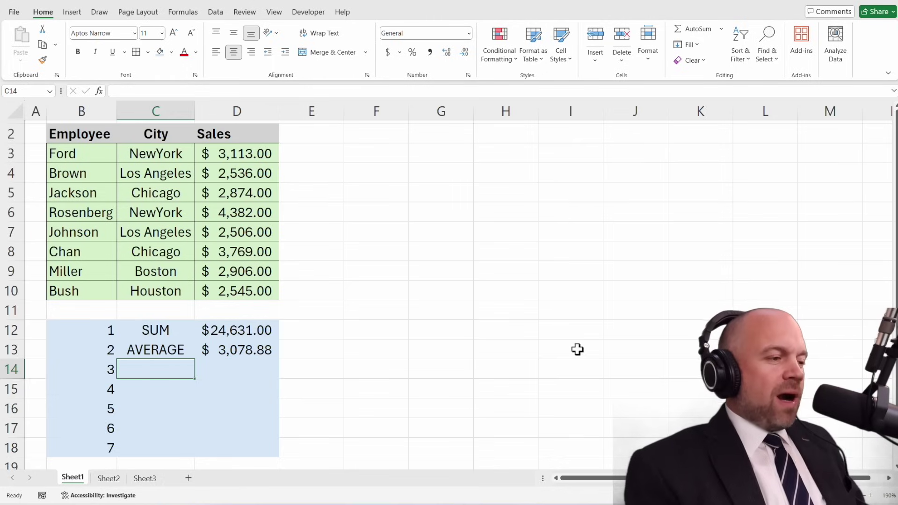
pyautogui.write('MI')
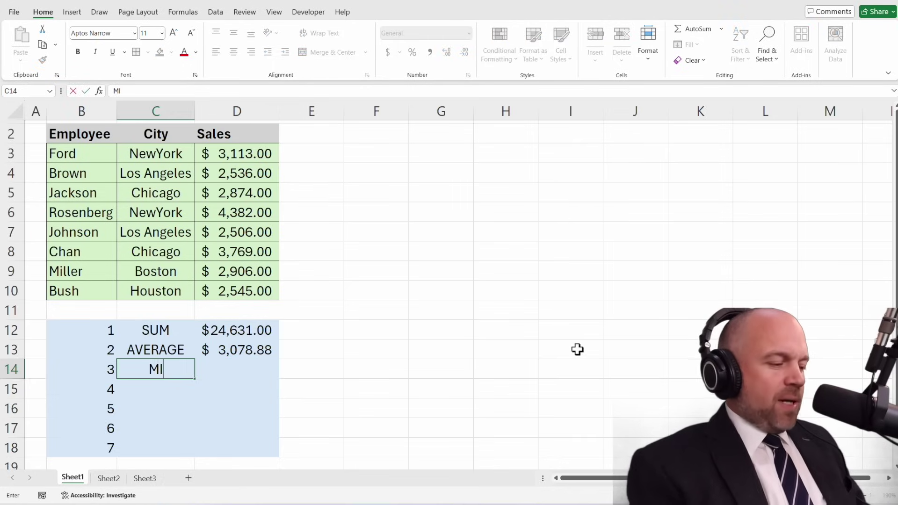
pyautogui.write('N /MA')
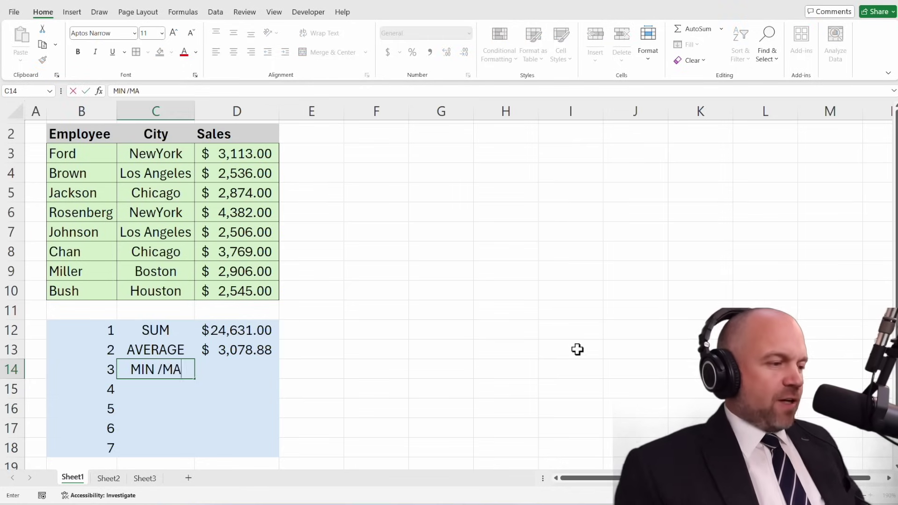
pyautogui.write('X')
pyautogui.press('Right')
pyautogui.press('Down')
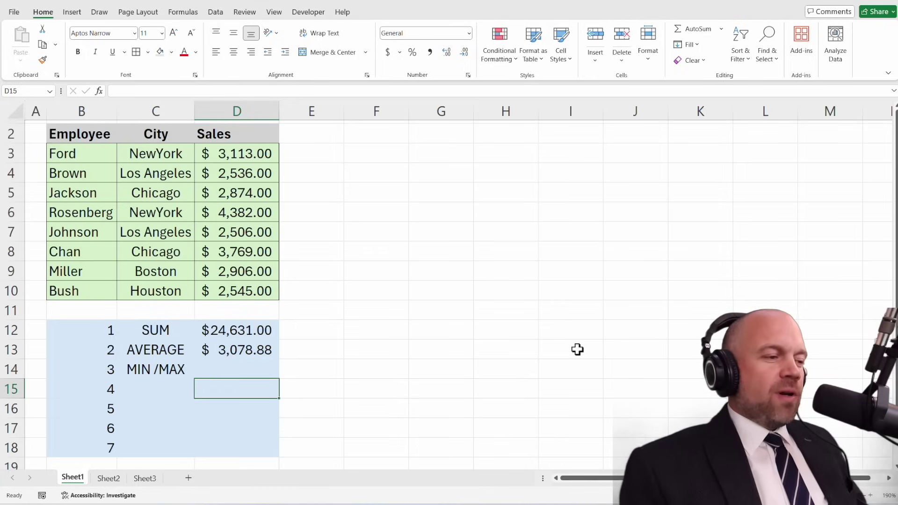
pyautogui.press('Up')
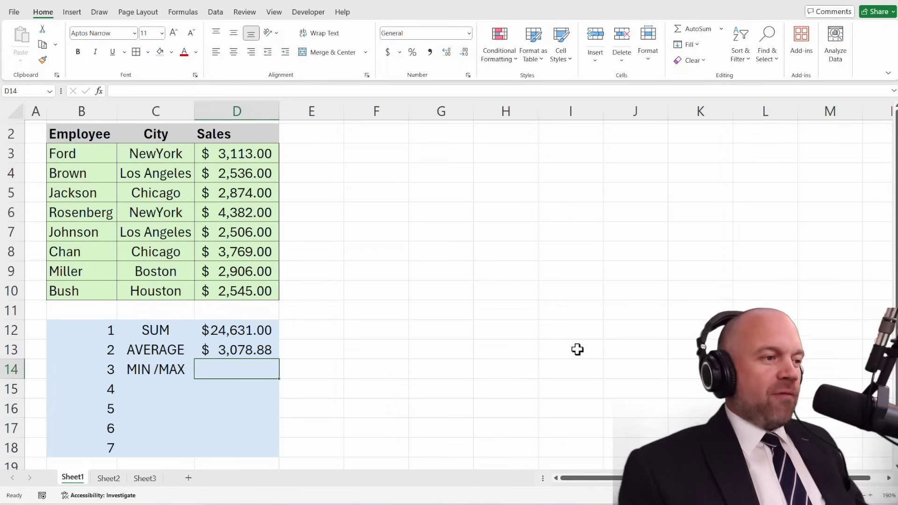
pyautogui.write('=mi')
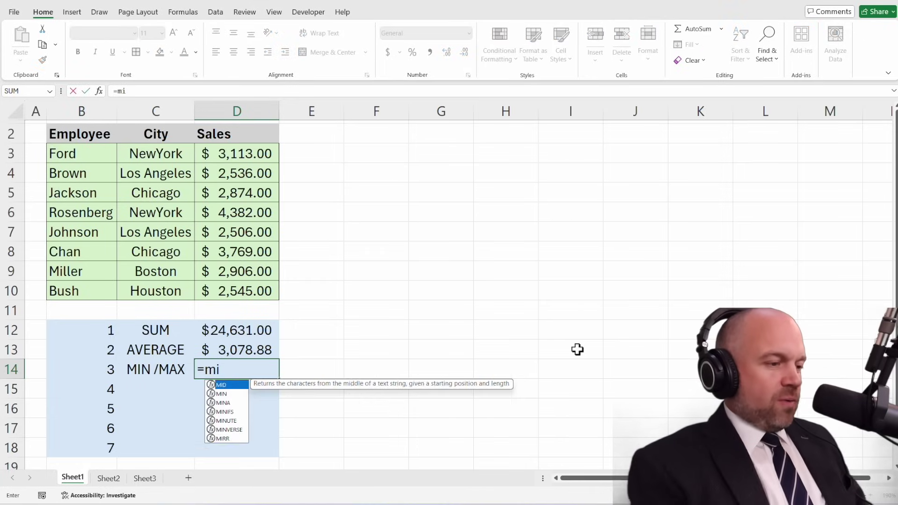
pyautogui.write('n(')
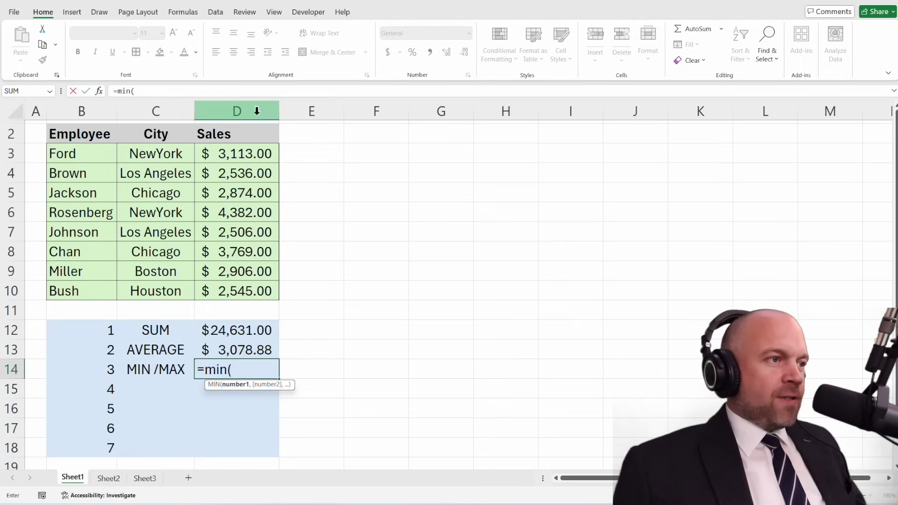
pyautogui.moveTo(249, 140); pyautogui.dragTo(258, 287)
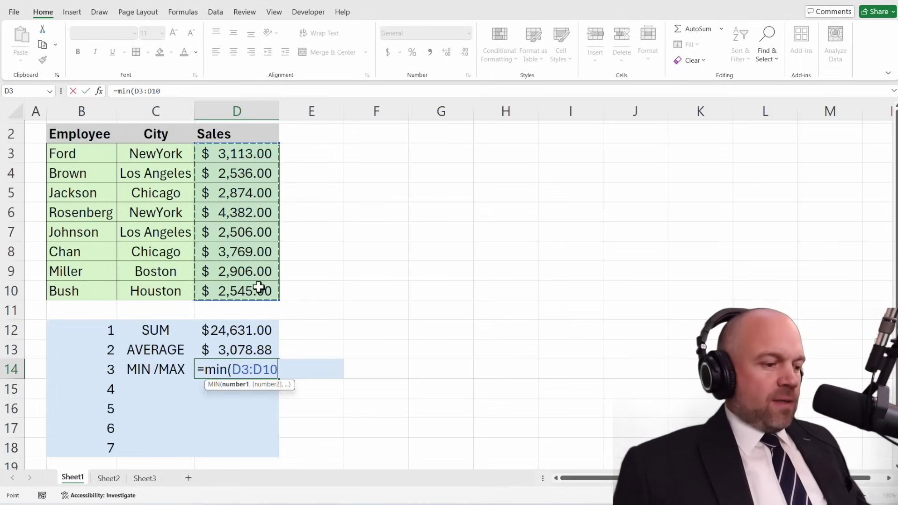
pyautogui.write(')')
pyautogui.press('Return')
# - Enter =MAX(D3:D10) in E14 for the highest sale, $4,382.00, and check it against D6
pyautogui.press('Up')
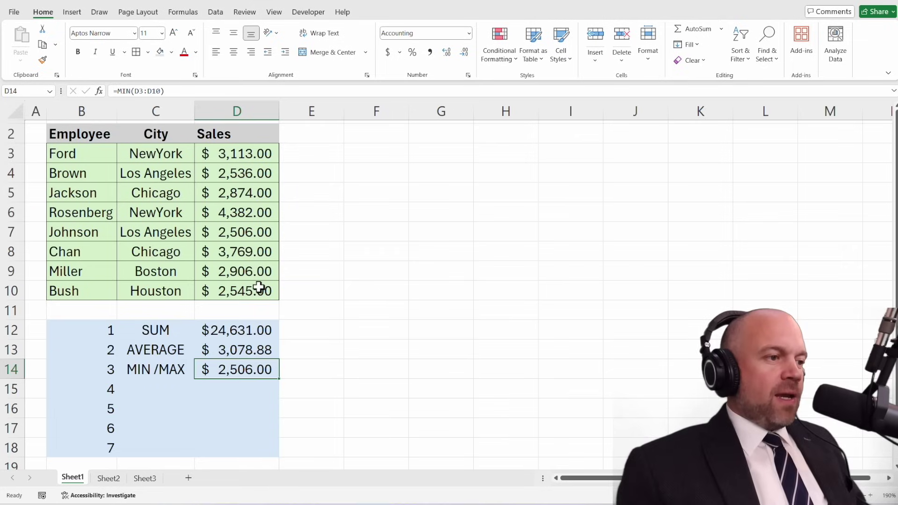
pyautogui.press('Right')
pyautogui.write('=')
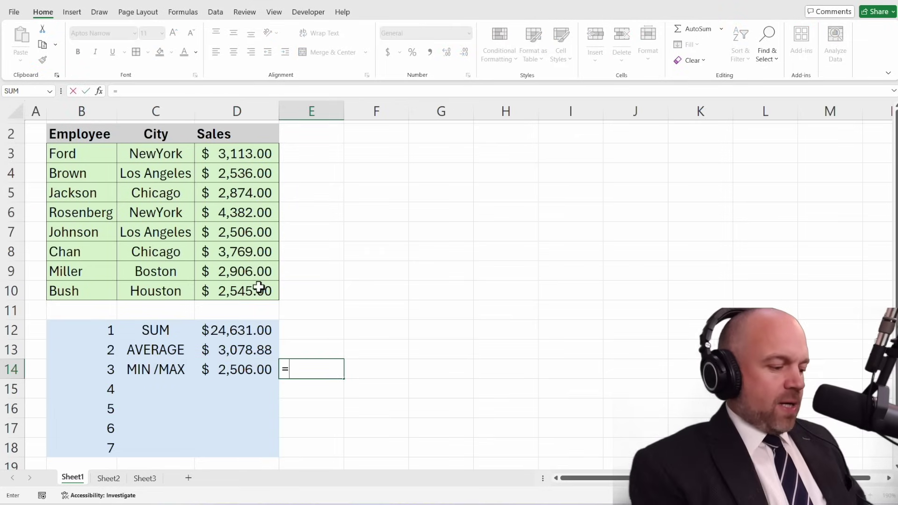
pyautogui.write('max(')
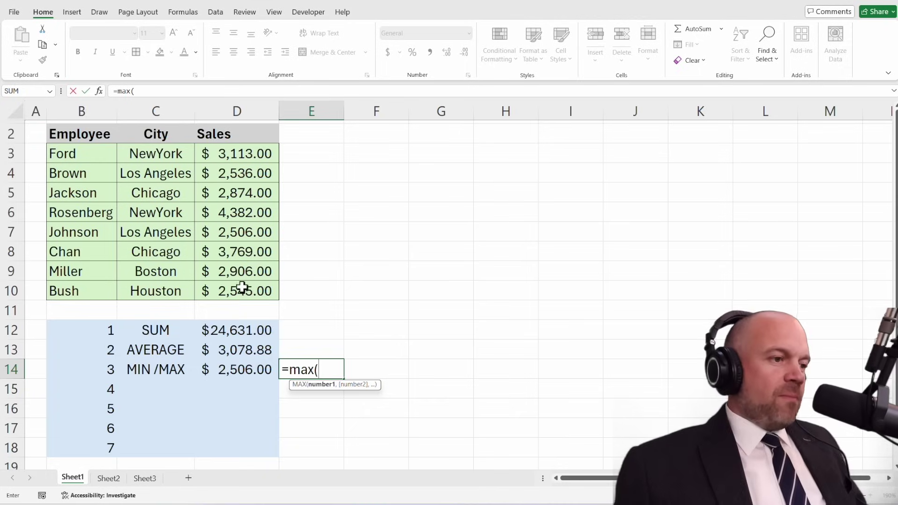
pyautogui.moveTo(255, 149); pyautogui.dragTo(244, 287)
pyautogui.write(')')
pyautogui.press('Return')
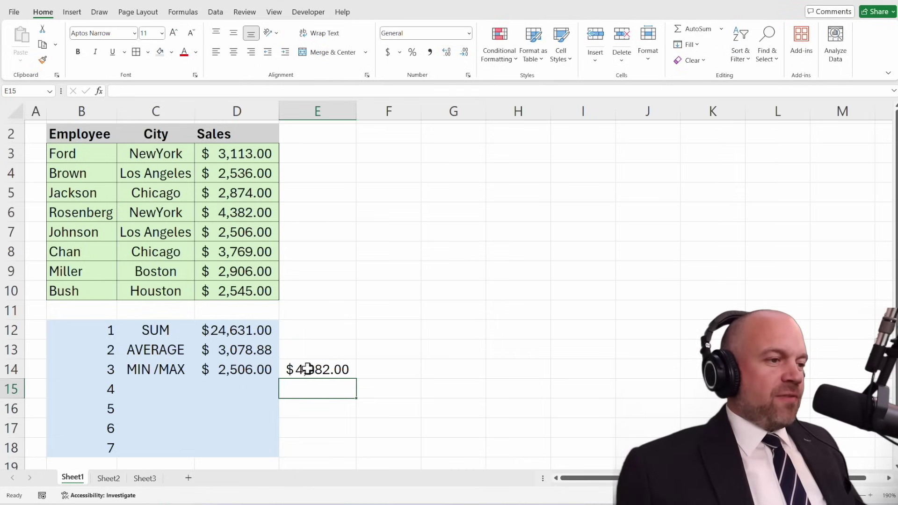
pyautogui.click(256, 220)
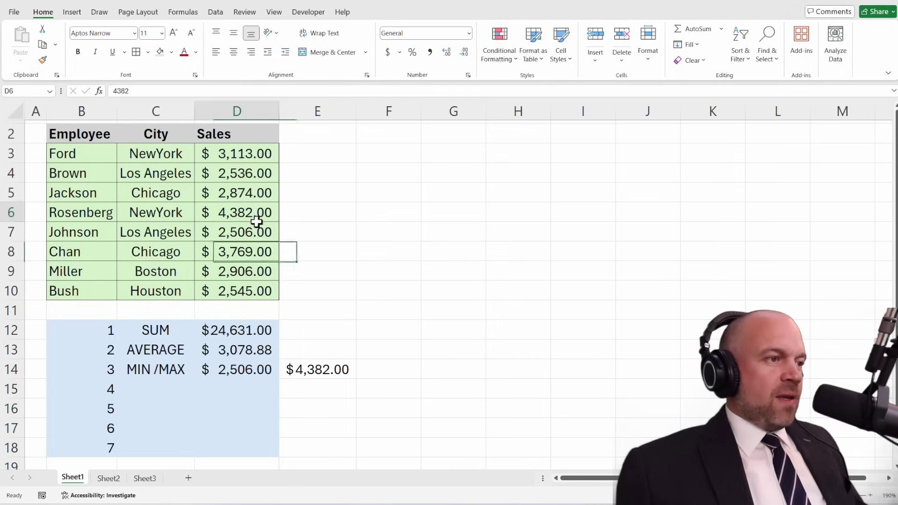
pyautogui.keyDown('ctrl'); pyautogui.click(258, 372); pyautogui.keyUp('ctrl')
pyautogui.click(237, 330)
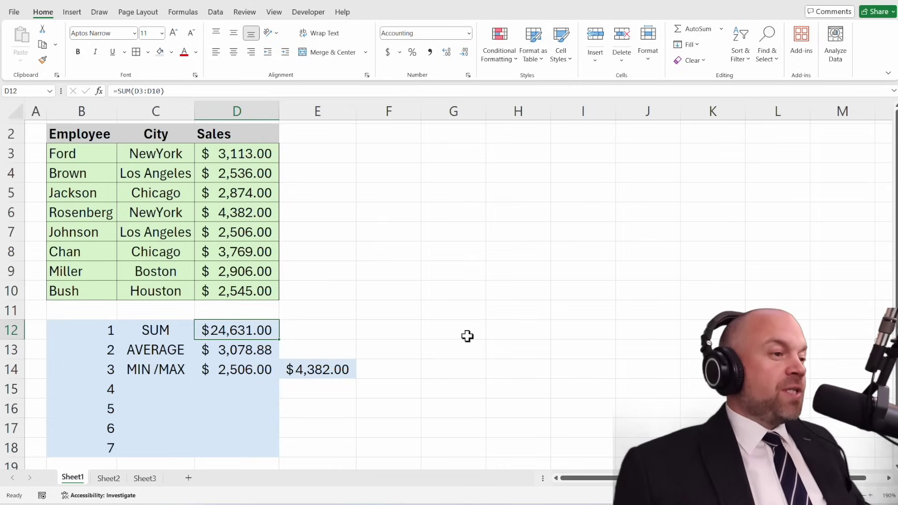
pyautogui.click(257, 350)
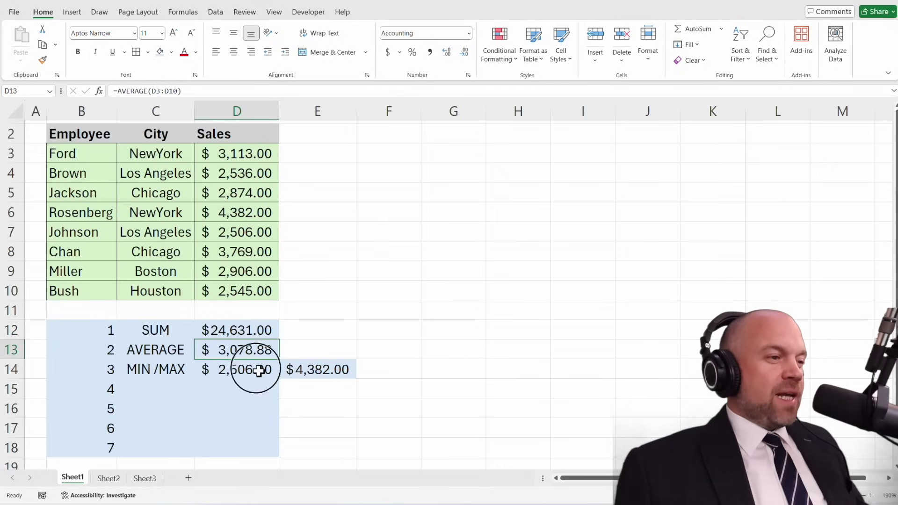
pyautogui.click(259, 371)
pyautogui.click(251, 353)
pyautogui.click(250, 338)
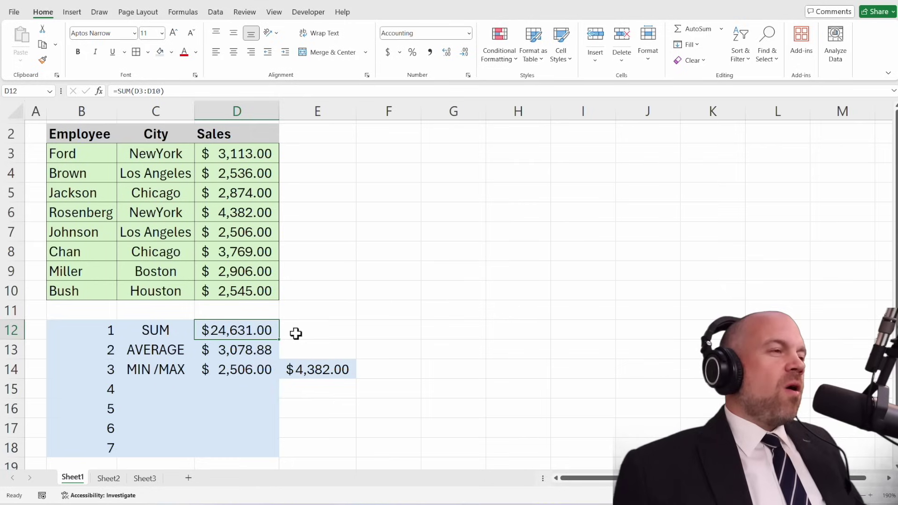
pyautogui.click(187, 14)
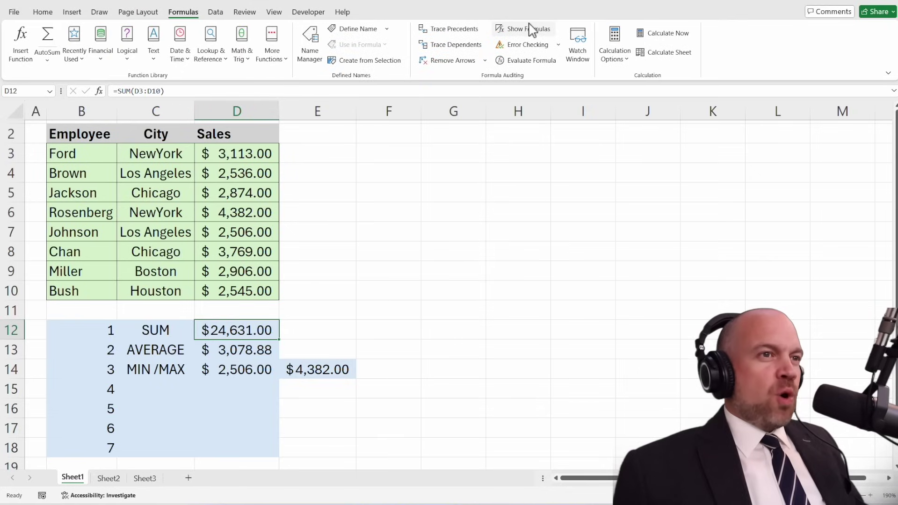
pyautogui.click(545, 32)
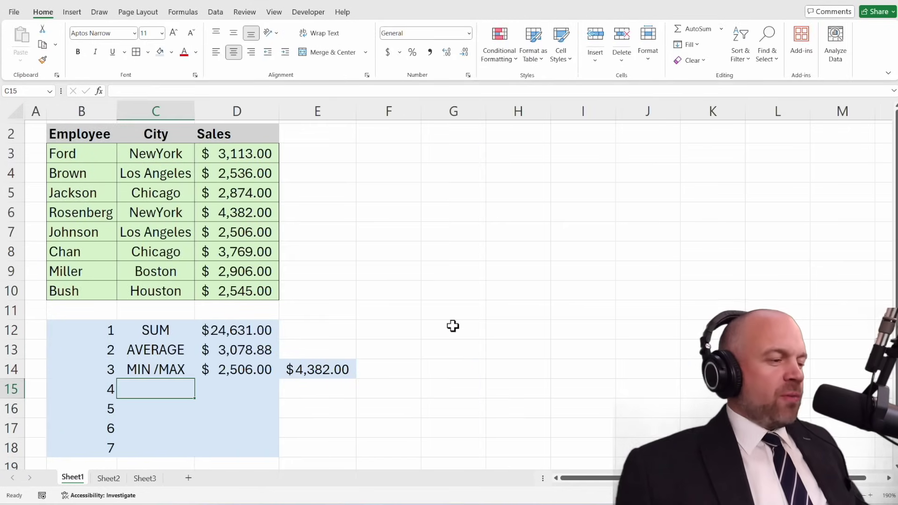
# - Type the COUNT label in C15
pyautogui.write('Co')
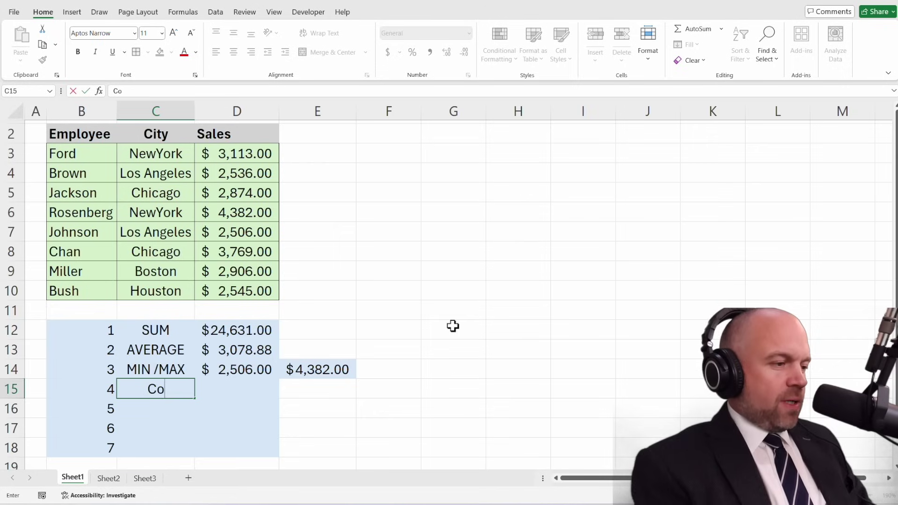
pyautogui.press('BackSpace')
pyautogui.write('OUNT')
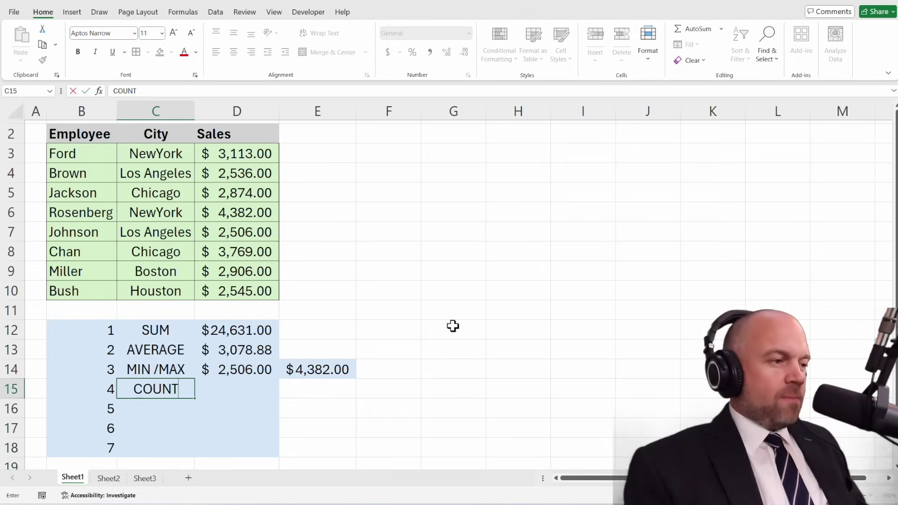
pyautogui.press('Tab')
# - Enter =COUNT(D3:D10) in D15, returning 8 sales entries
pyautogui.write('=CO')
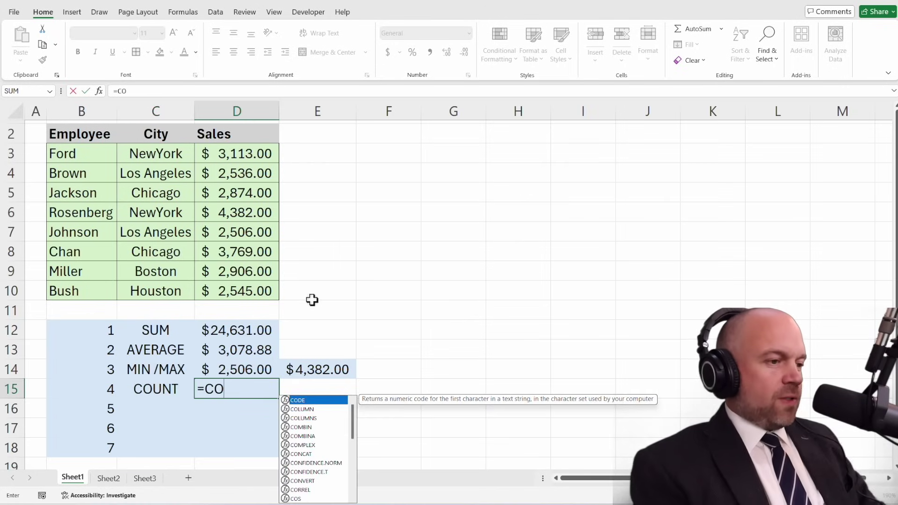
pyautogui.write('u')
pyautogui.press('Tab')
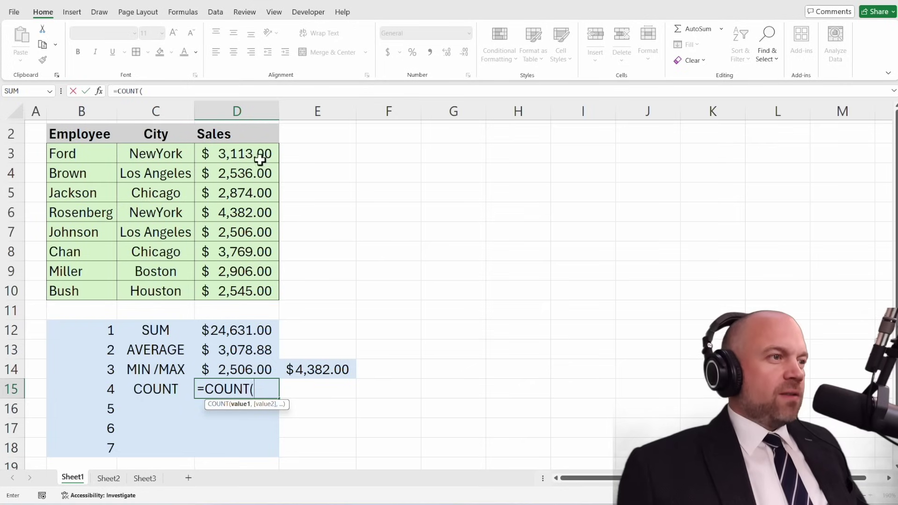
pyautogui.moveTo(260, 159); pyautogui.dragTo(252, 281)
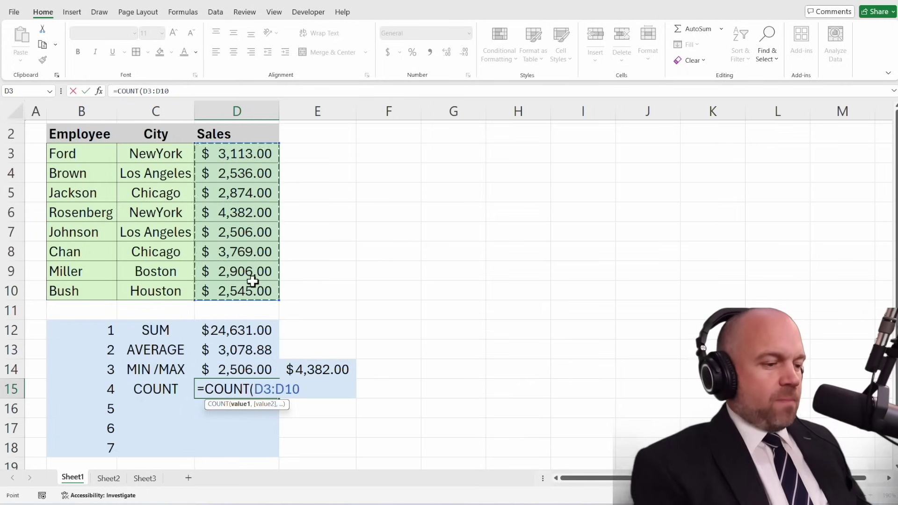
pyautogui.write(')')
pyautogui.press('Return')
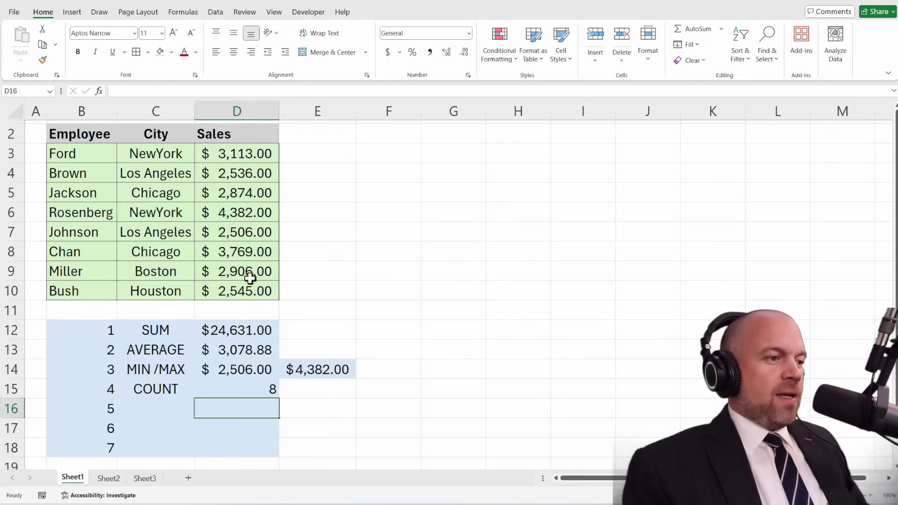
pyautogui.press('Up')
pyautogui.moveTo(237, 154); pyautogui.dragTo(236, 201)
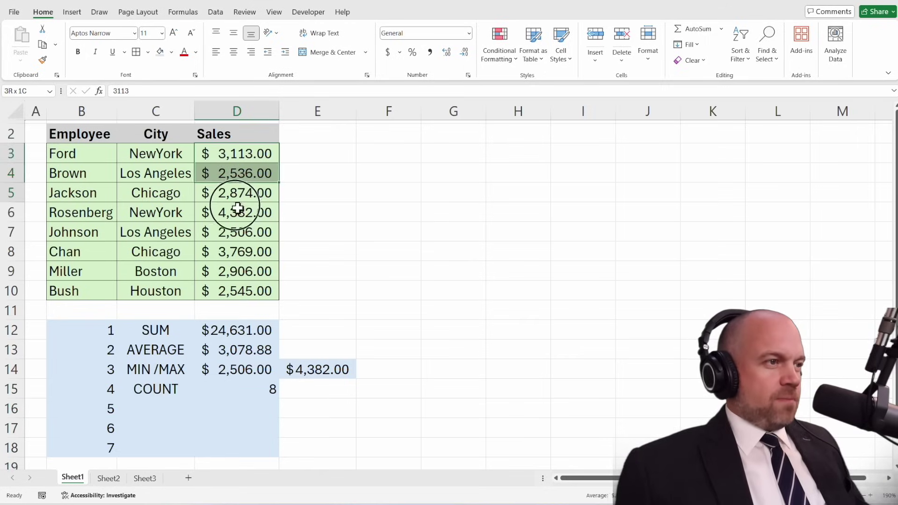
pyautogui.click(389, 330)
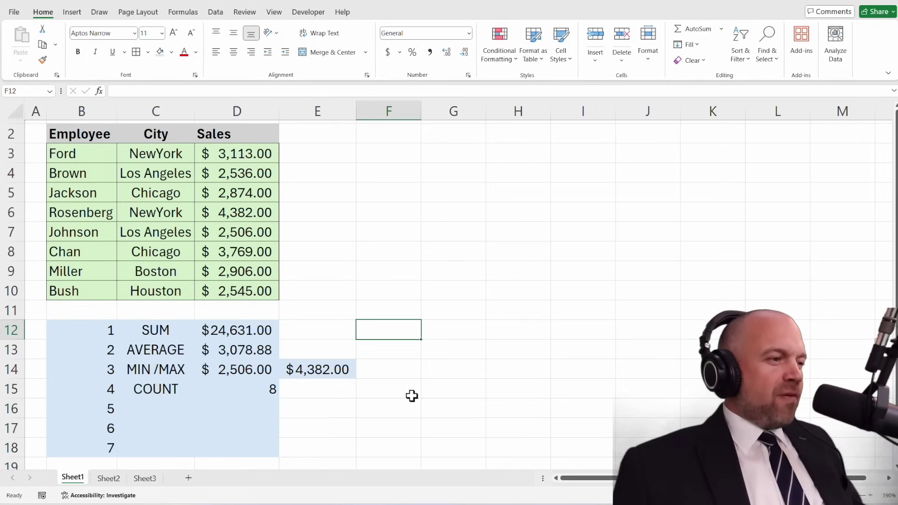
pyautogui.click(164, 410)
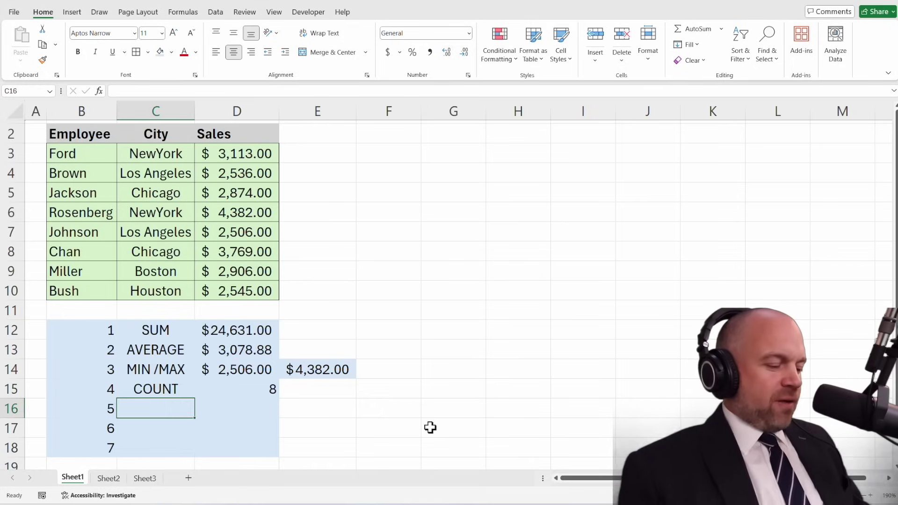
# - Label row 16 CONCAT and enter =CONCAT(B3:C3) in D16, producing FordNewYork
pyautogui.write('CONCAT')
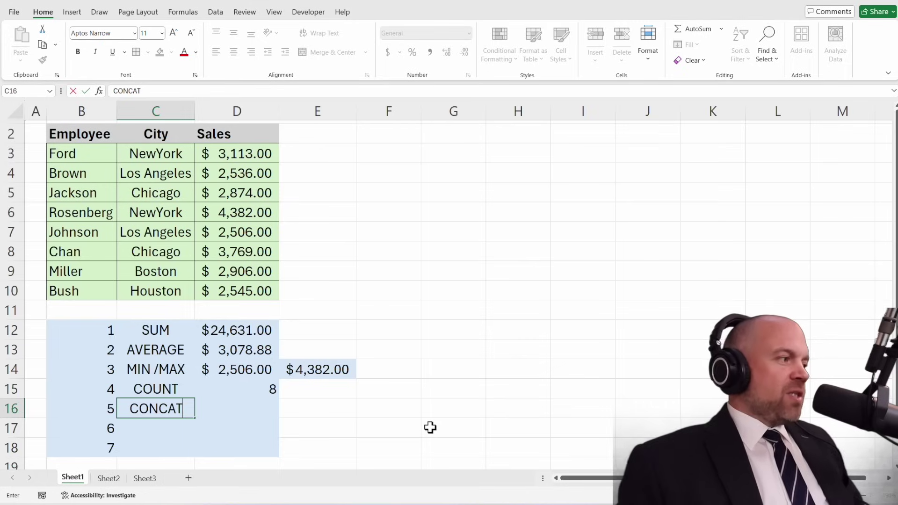
pyautogui.press('Tab')
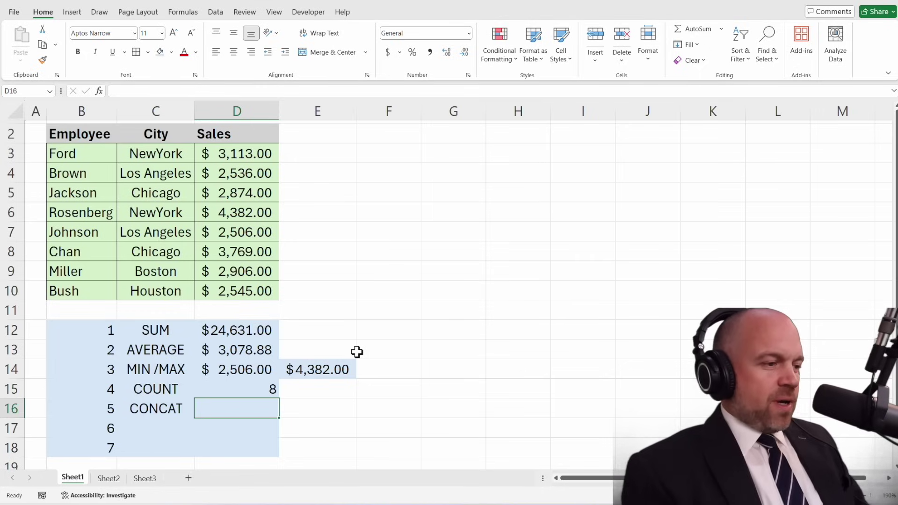
pyautogui.write('=con')
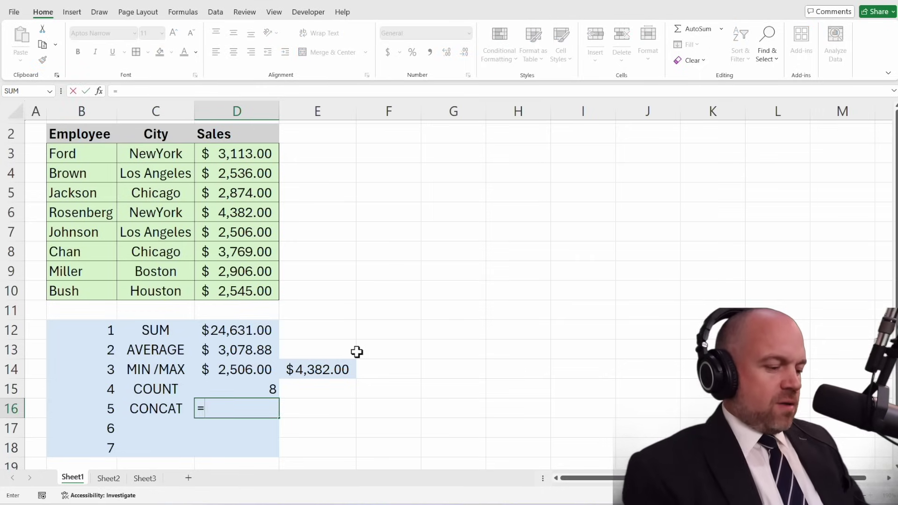
pyautogui.press('Tab')
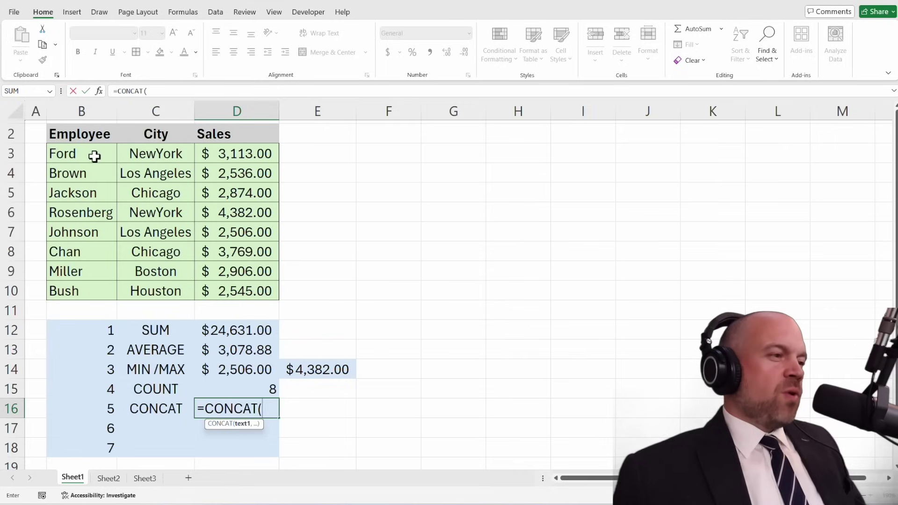
pyautogui.moveTo(94, 156); pyautogui.dragTo(238, 171)
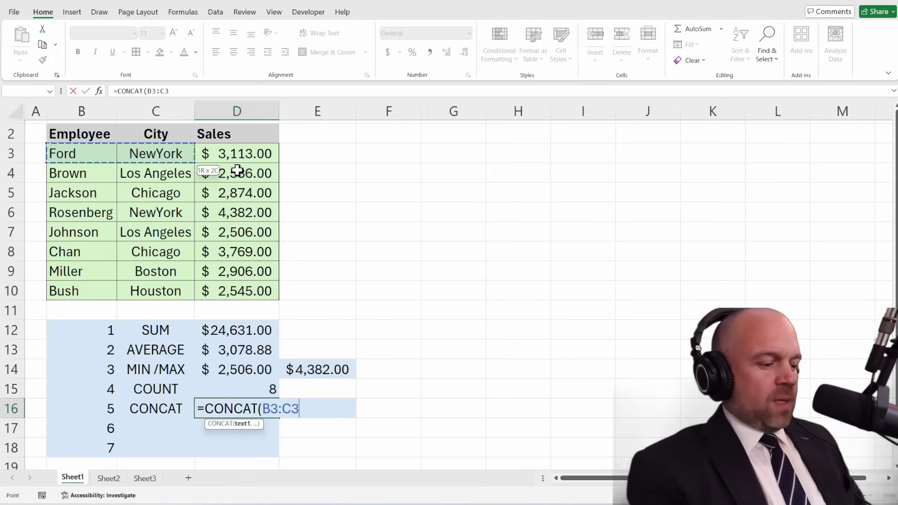
pyautogui.write(')')
pyautogui.press('Return')
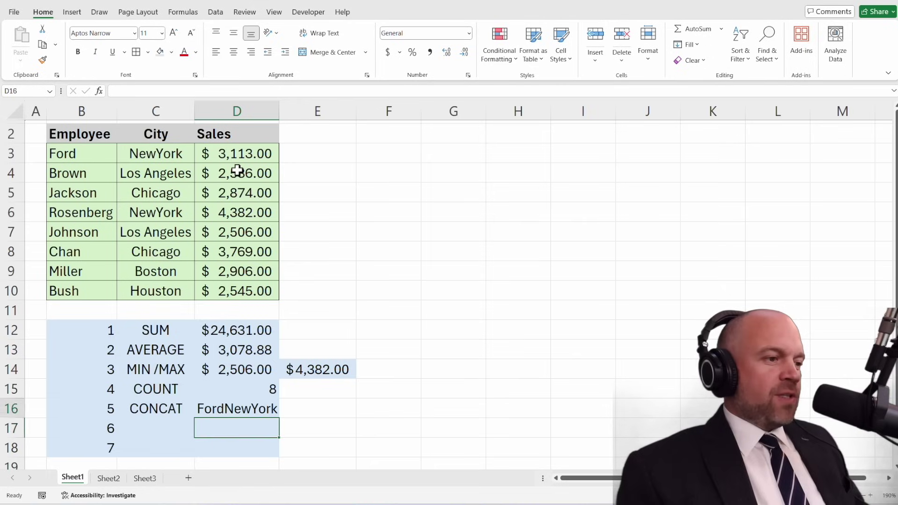
pyautogui.press('Up')
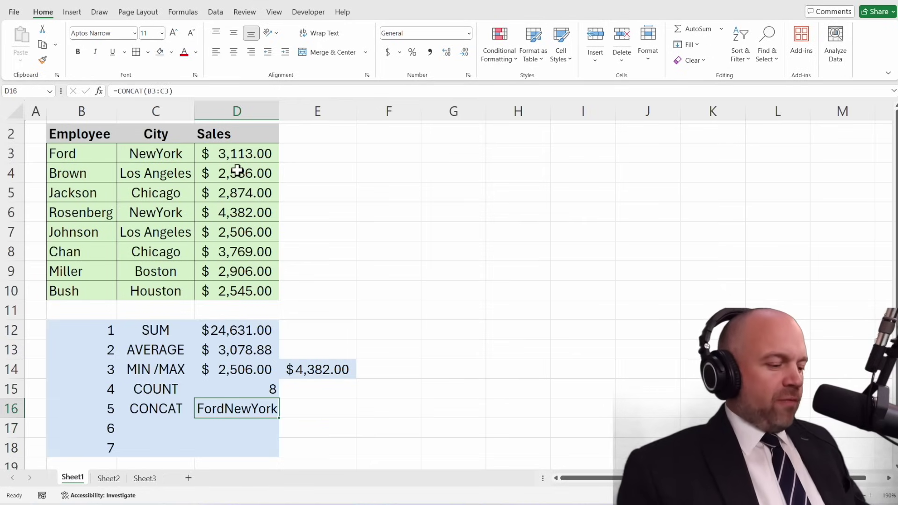
# - Enter =B3&C3 in E16 to join Ford and NewYork with an ampersand
pyautogui.press('Right')
pyautogui.write('=')
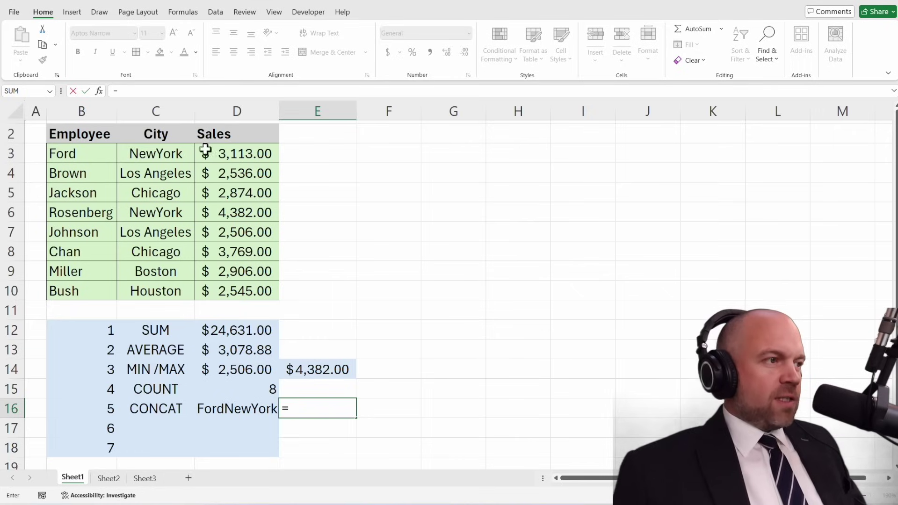
pyautogui.click(97, 156)
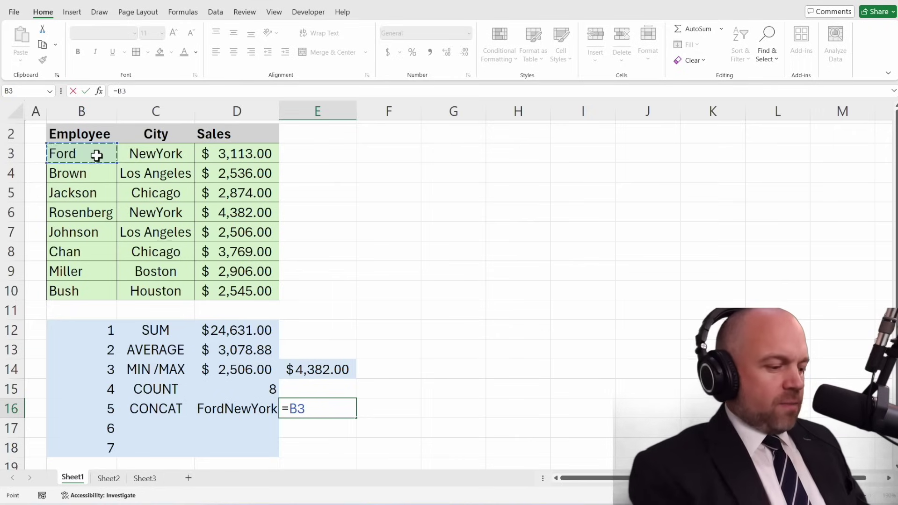
pyautogui.write('&')
pyautogui.click(157, 154)
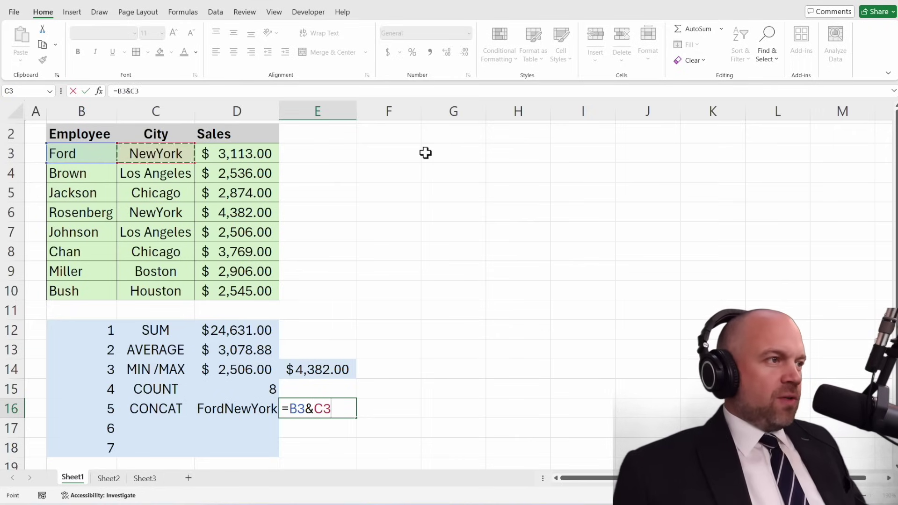
pyautogui.press('Return')
pyautogui.press('Up')
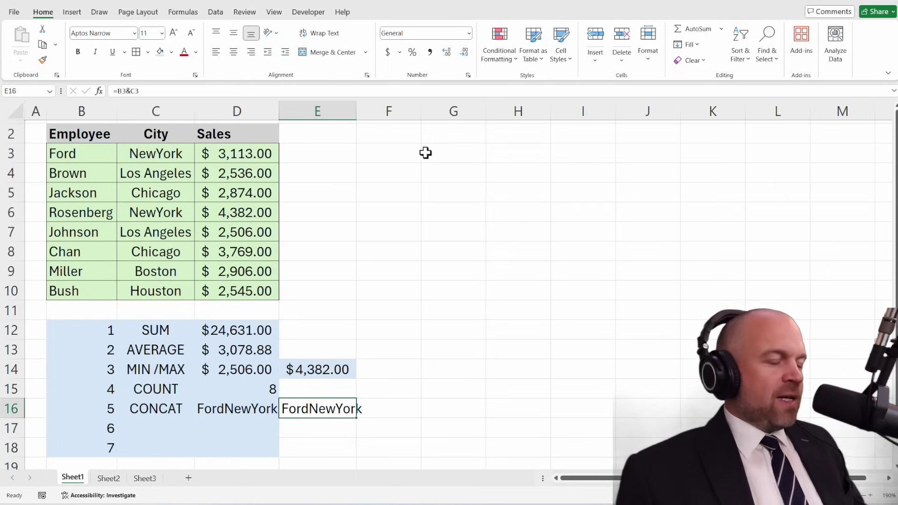
pyautogui.press('Left')
pyautogui.press('Left')
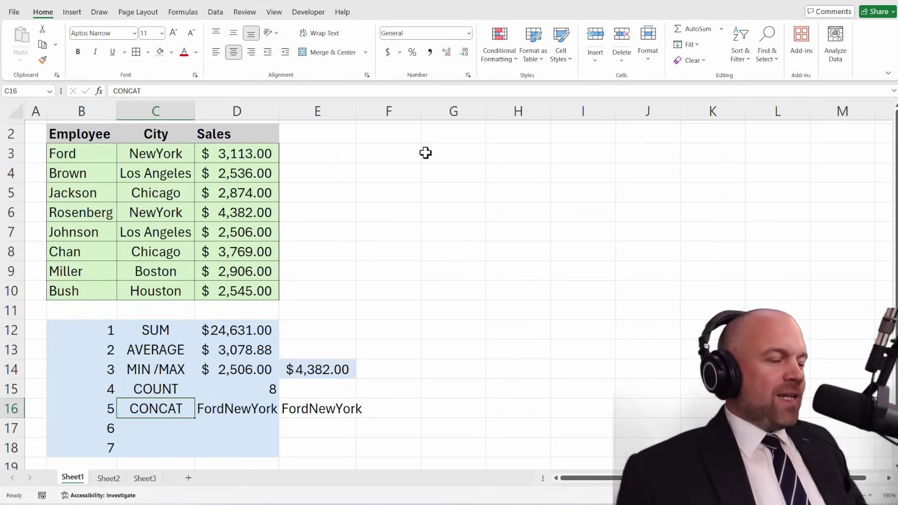
pyautogui.press('Right')
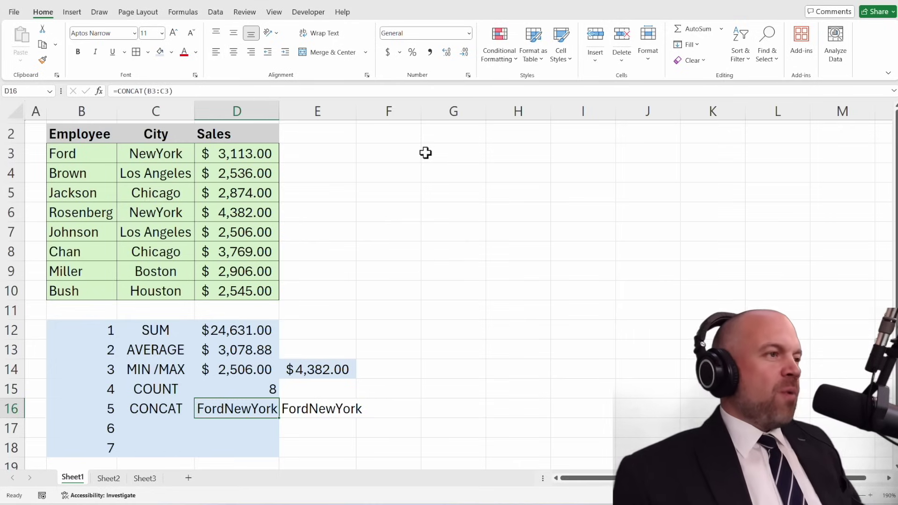
pyautogui.moveTo(106, 158); pyautogui.dragTo(108, 195)
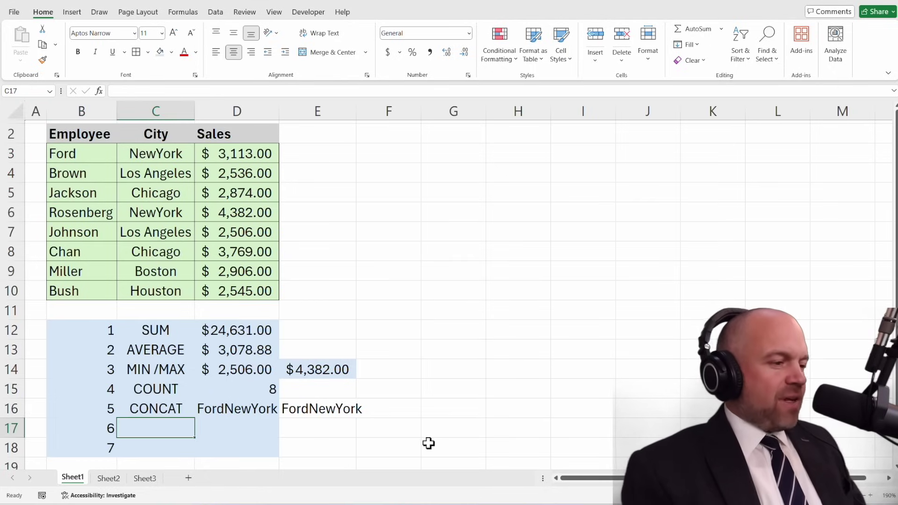
# - Label row 17 LEFT/RIGHT and enter =LEFT(C3,3) in D17, returning New
pyautogui.write('LEFT/RIGHT')
pyautogui.press('Tab')
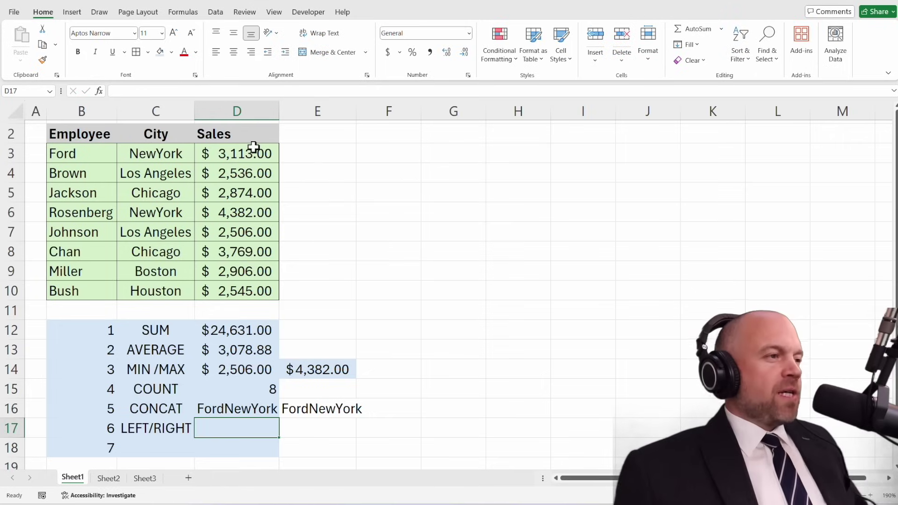
pyautogui.click(169, 152)
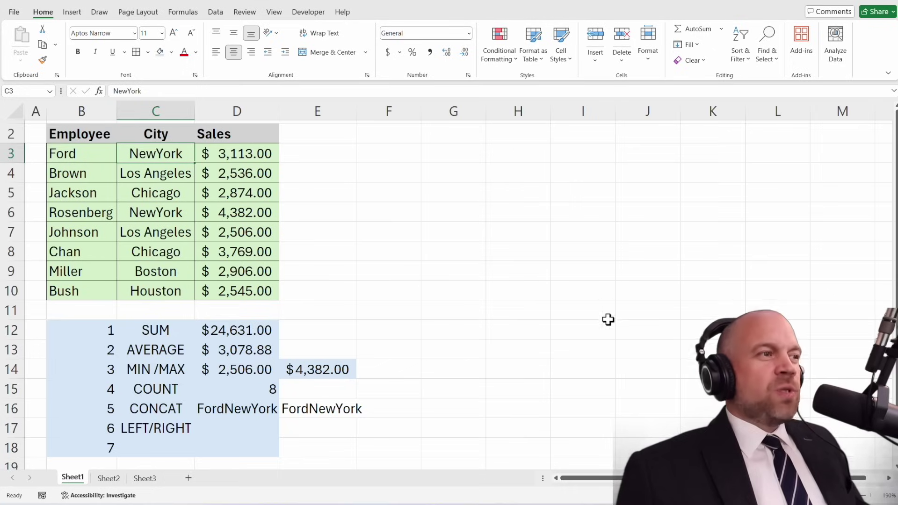
pyautogui.click(251, 427)
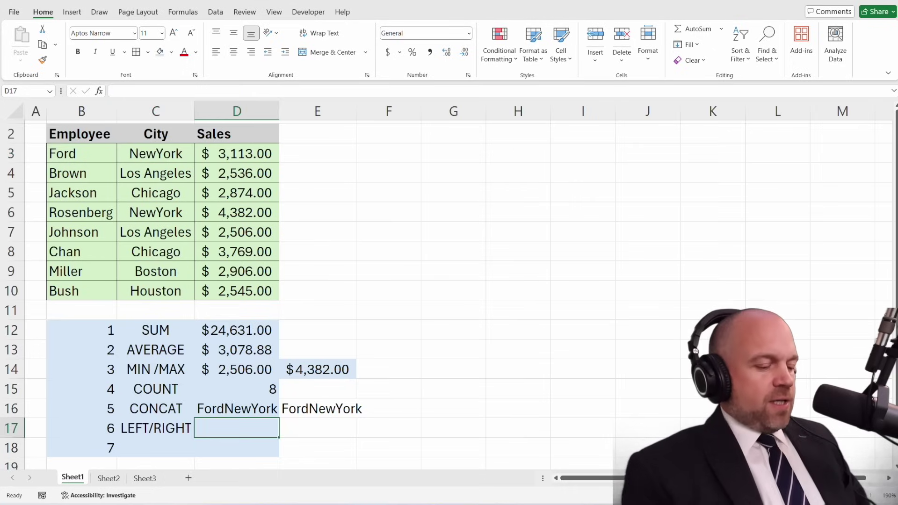
pyautogui.write('=lef')
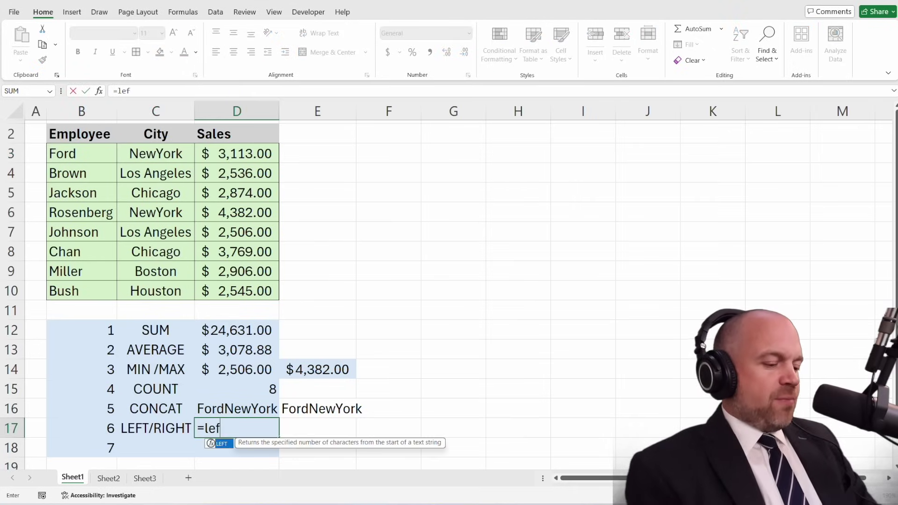
pyautogui.write('t(')
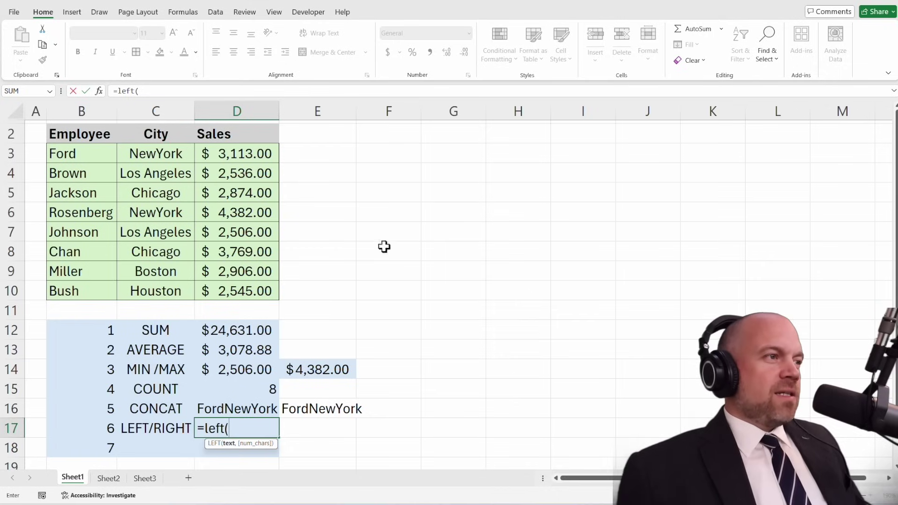
pyautogui.click(153, 154)
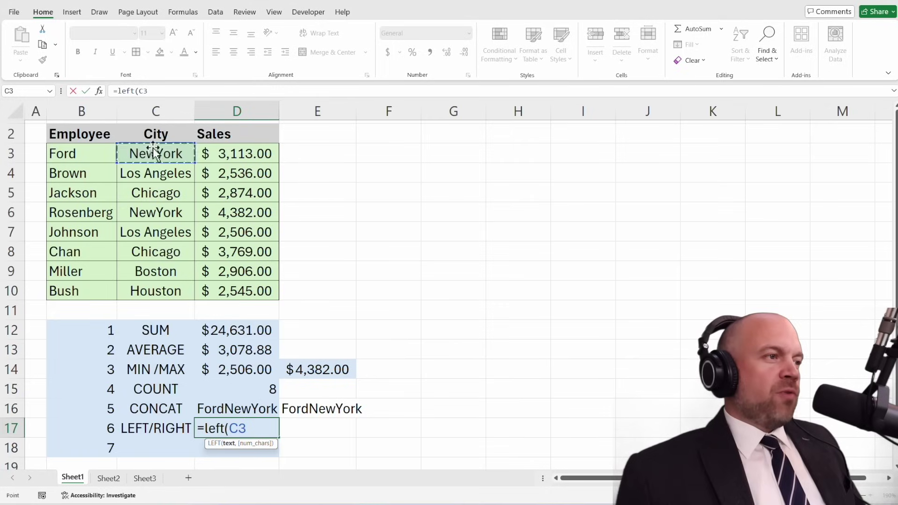
pyautogui.write(',')
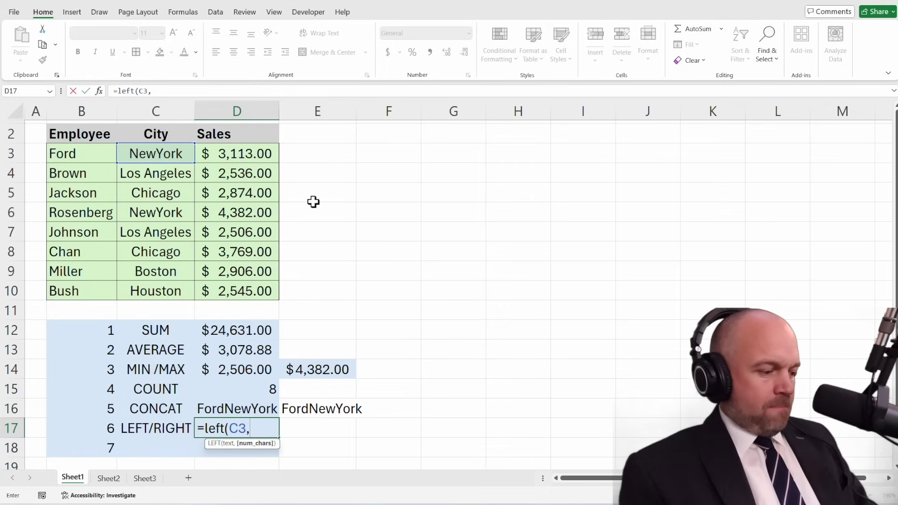
pyautogui.write('3)')
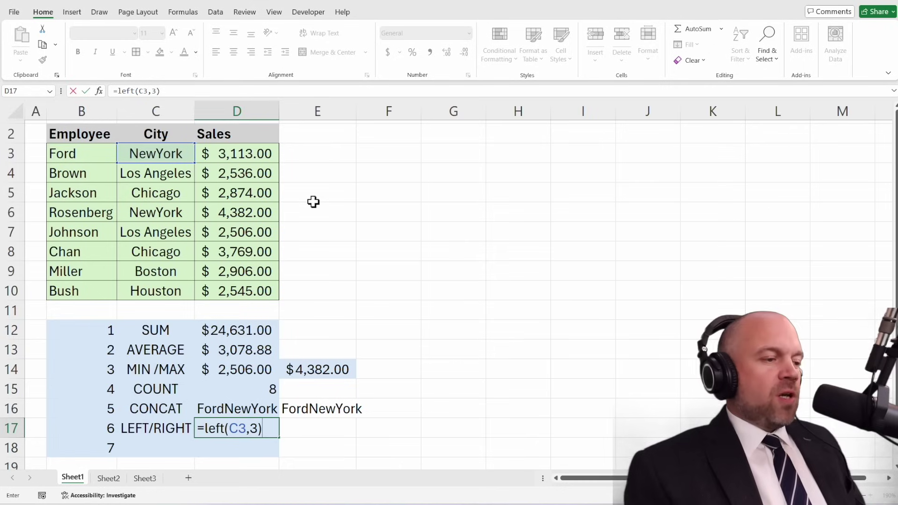
pyautogui.press('Return')
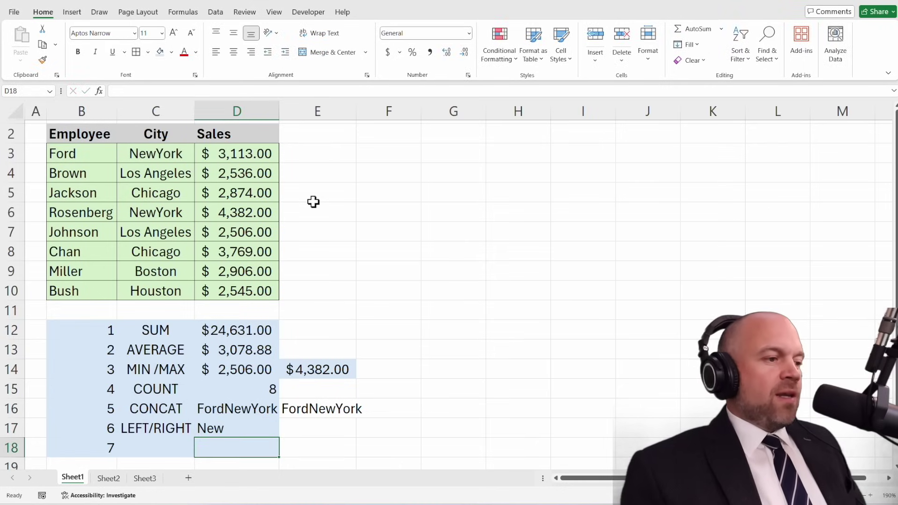
pyautogui.press('Up')
# - Enter =RIGHT(C3,4) in E17 to return York, then review both formulas
pyautogui.press('Right')
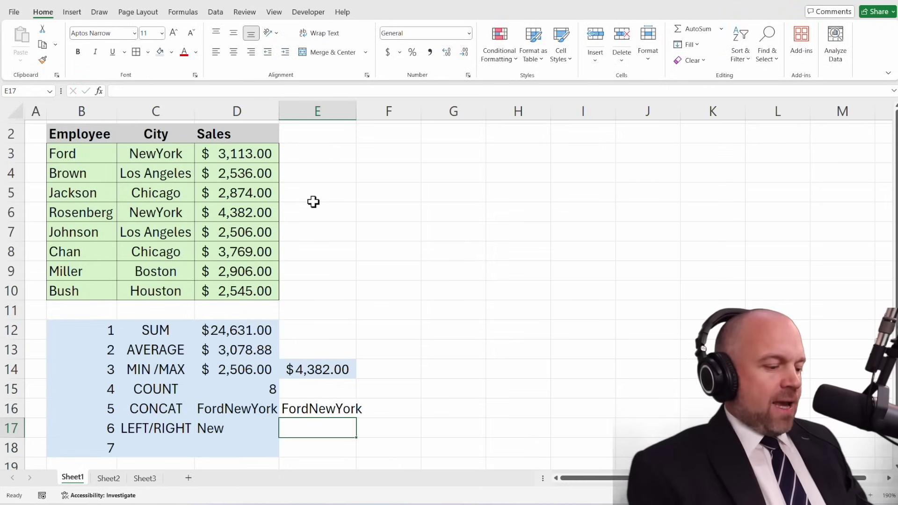
pyautogui.write('=right')
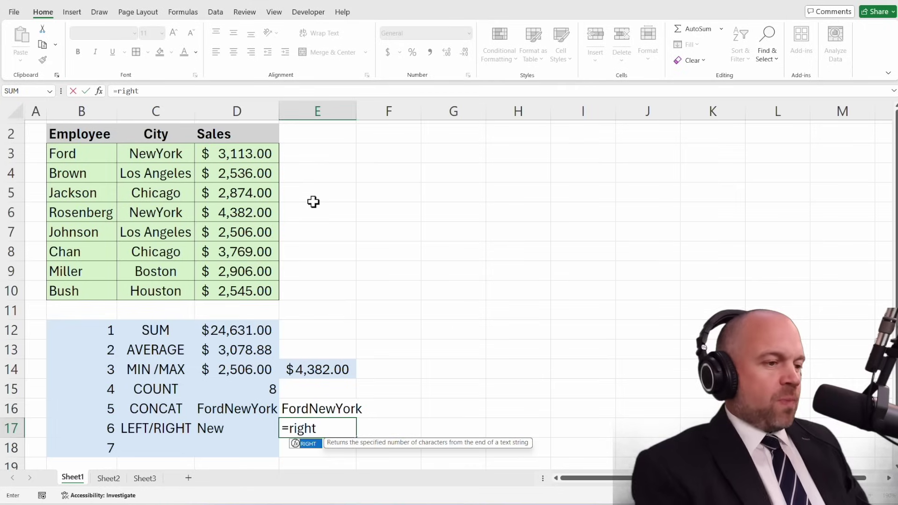
pyautogui.write('(')
pyautogui.click(182, 160)
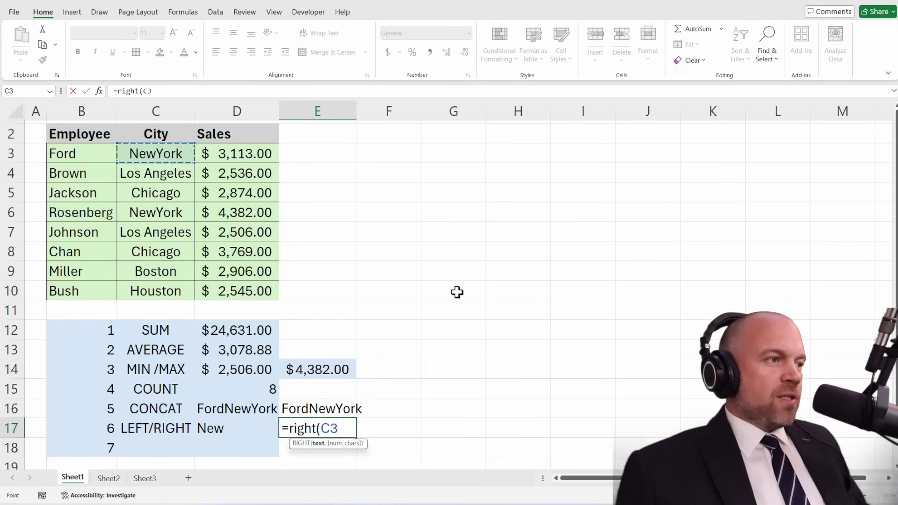
pyautogui.write(',')
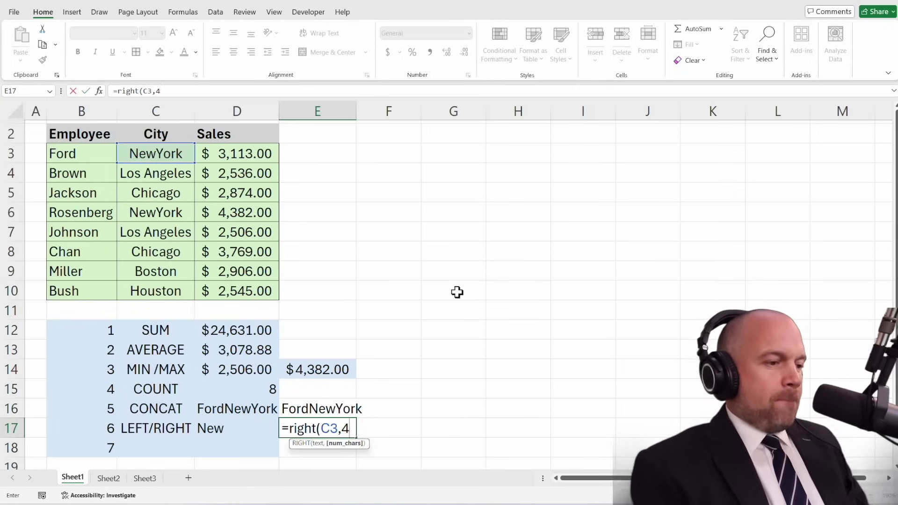
pyautogui.write('4)')
pyautogui.press('Return')
pyautogui.press('Up')
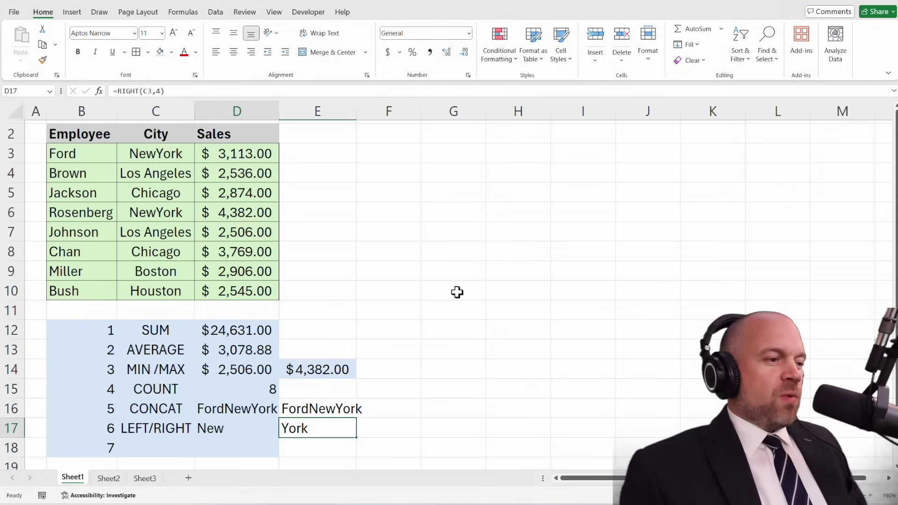
pyautogui.press('Left')
pyautogui.press('Right')
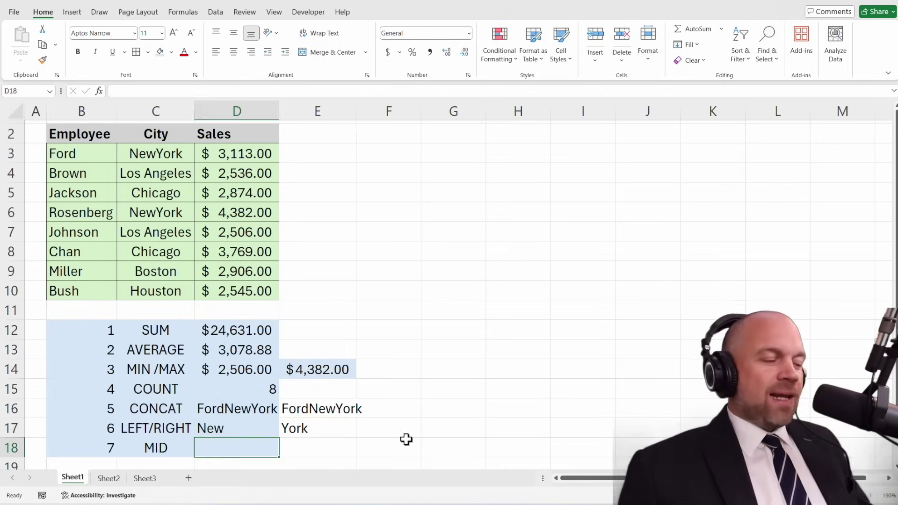
# - Enter =MID(C7,5,5) in D18 to extract Angel from Los Angeles
pyautogui.click(172, 451)
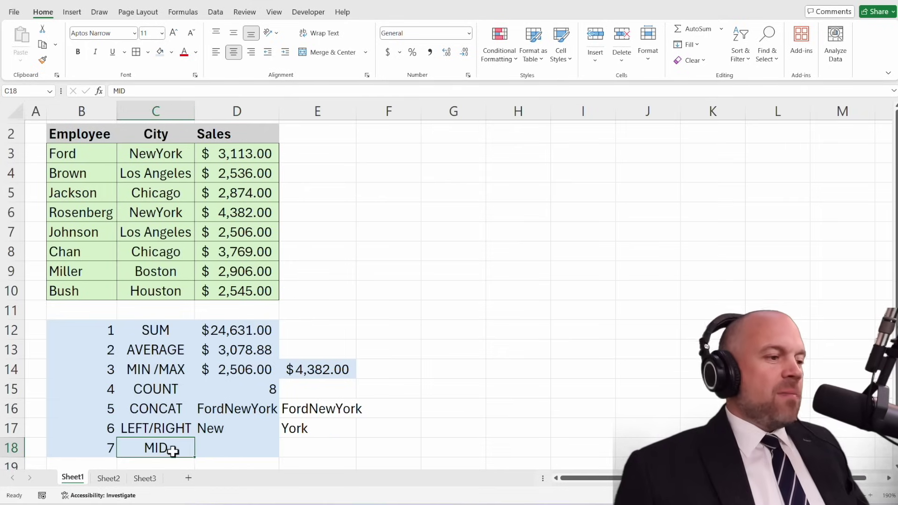
pyautogui.click(278, 455)
pyautogui.write('=mid(')
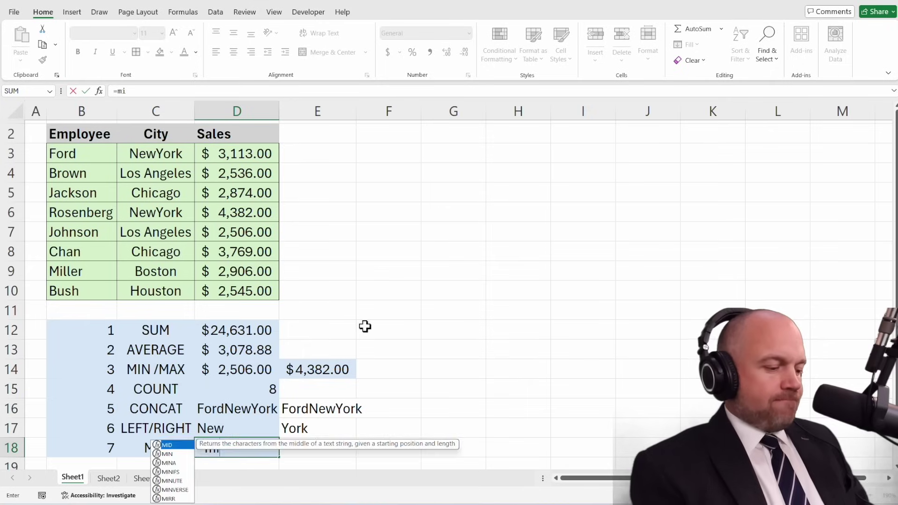
pyautogui.click(155, 233)
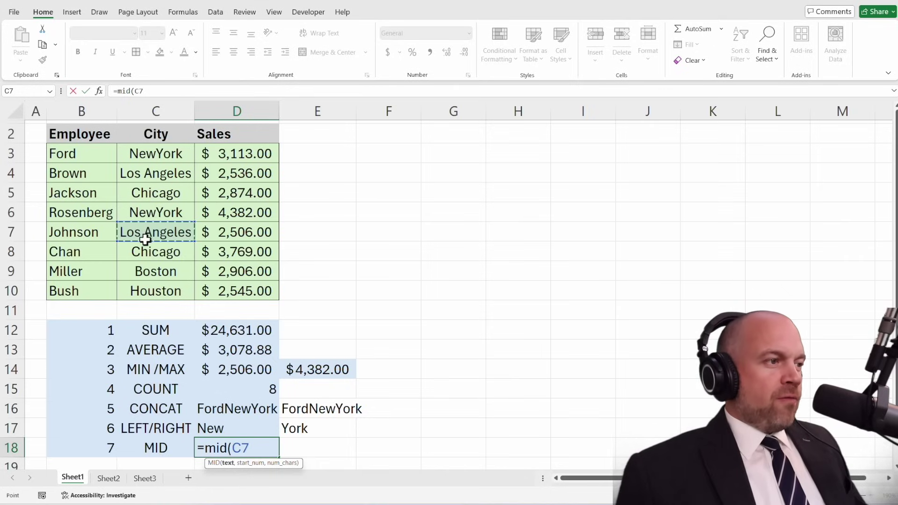
pyautogui.write(',')
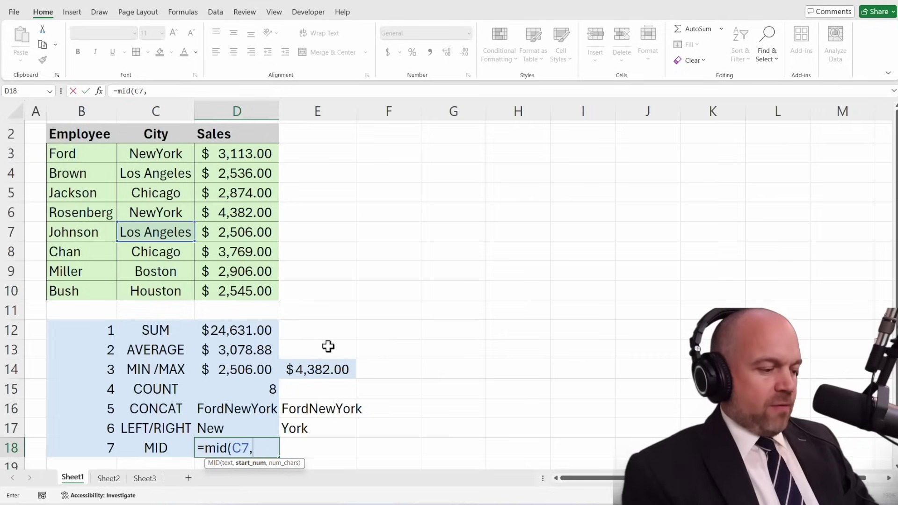
pyautogui.write('5,')
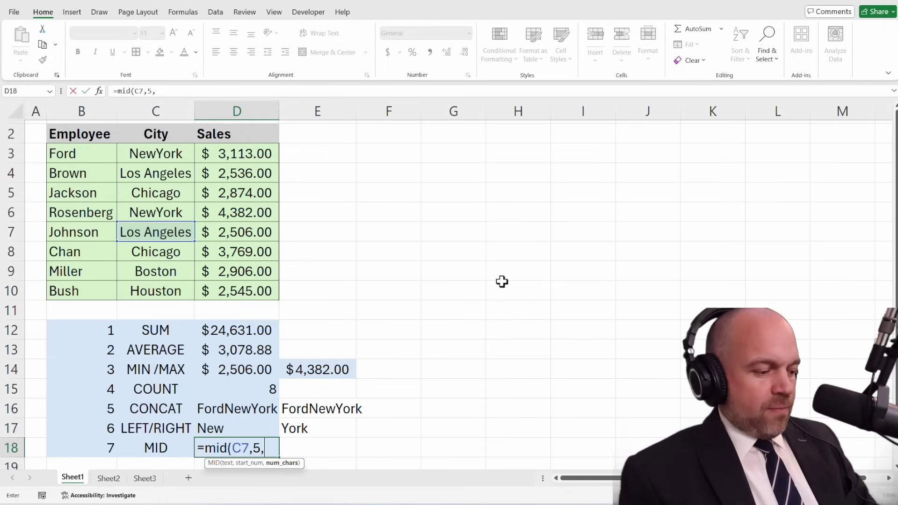
pyautogui.write('5)')
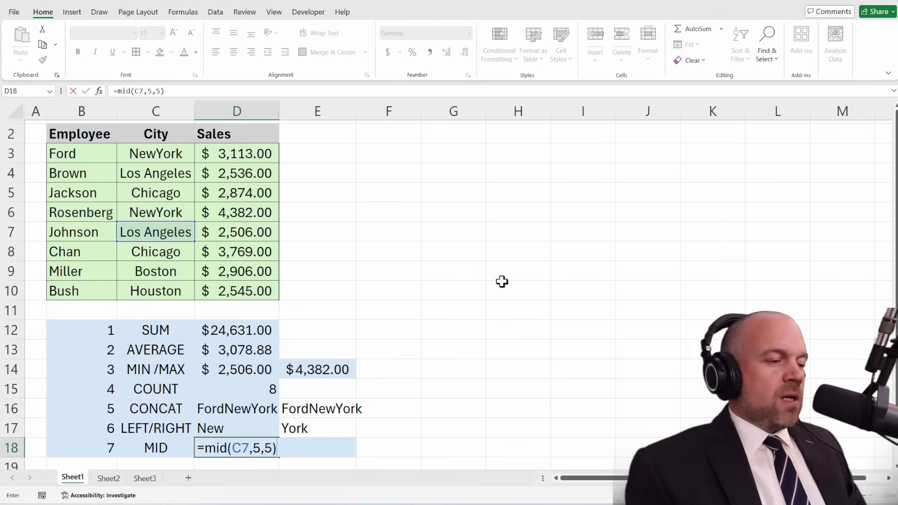
pyautogui.press('Return')
pyautogui.press('Up')
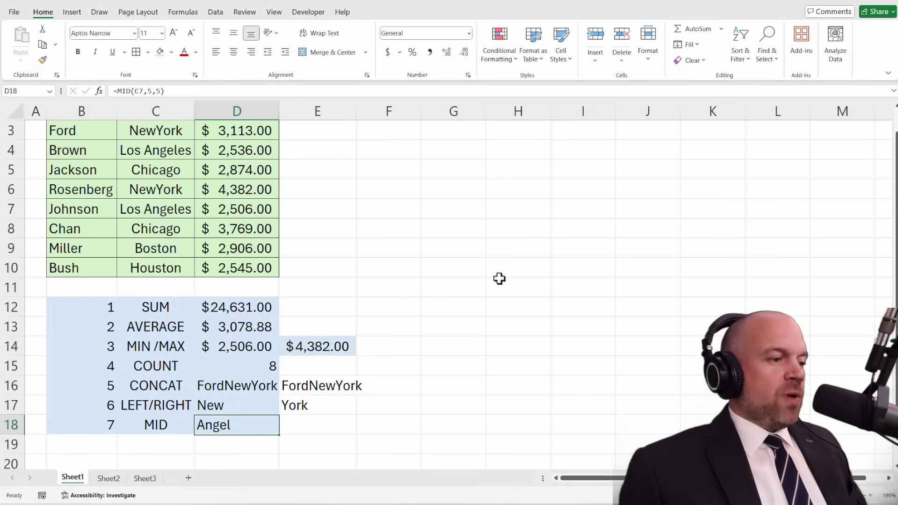
pyautogui.scroll(1, 476, 286)
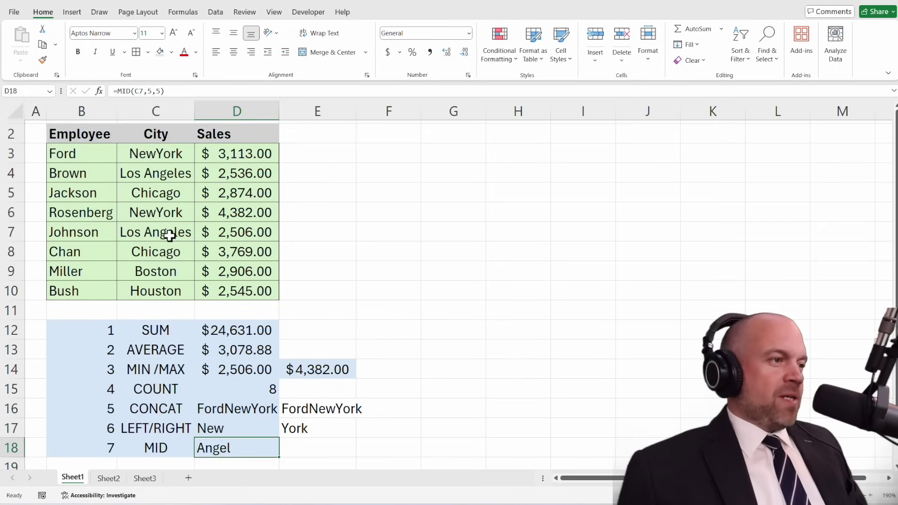
# - Turn Show Formulas on to reveal the summary formulas, then off to return to values
pyautogui.click(492, 293)
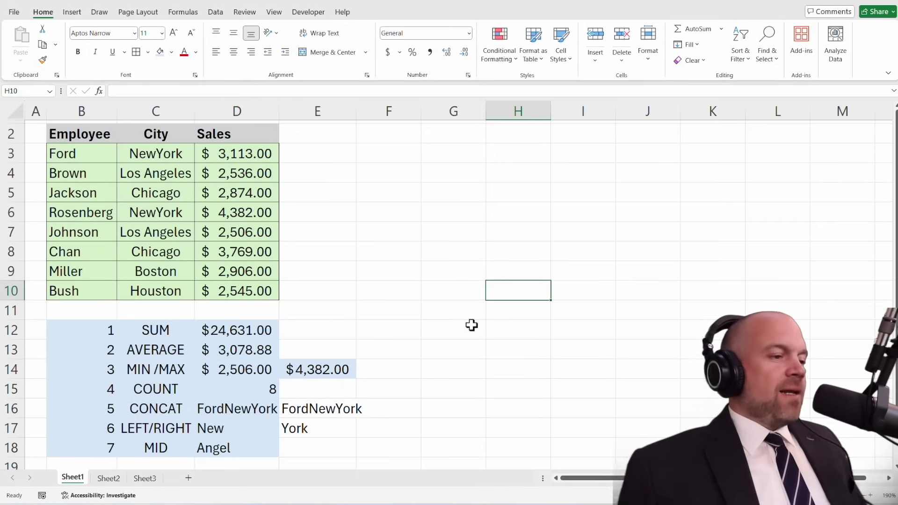
pyautogui.click(183, 11)
pyautogui.click(524, 28)
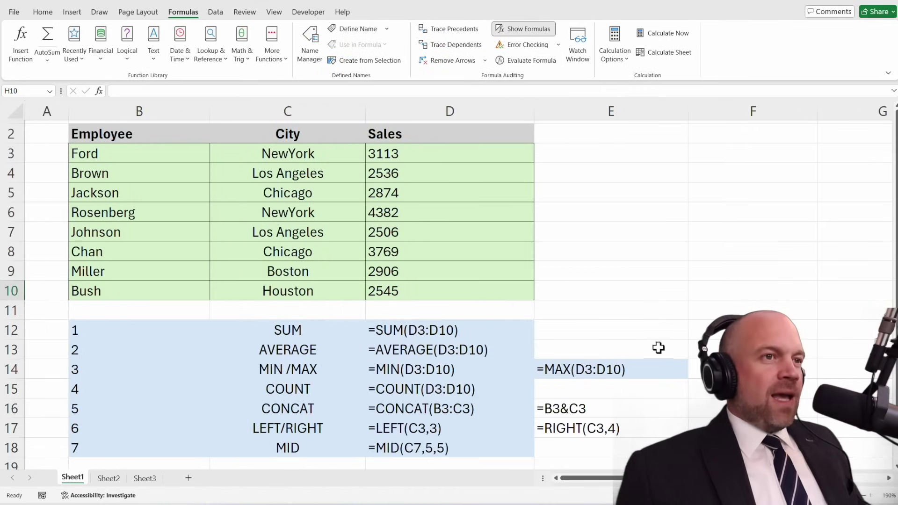
pyautogui.click(524, 30)
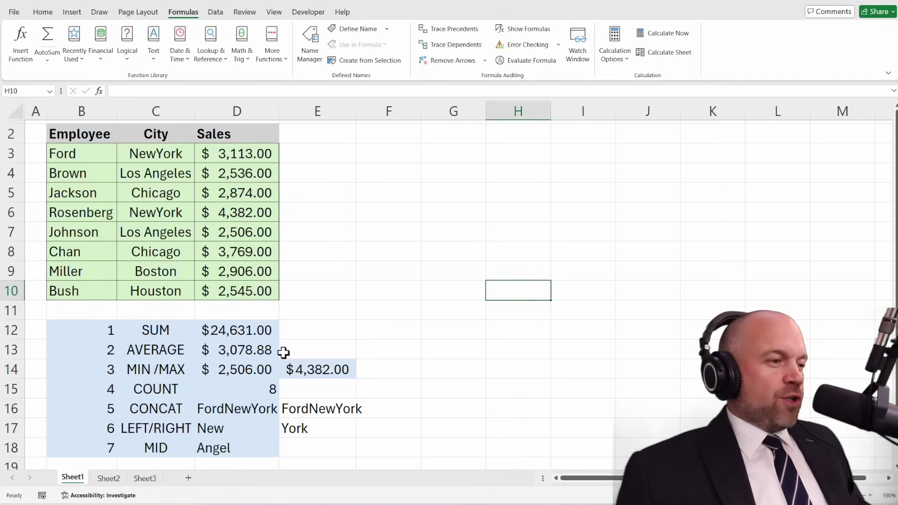
# - Enter =SUM(D3:D10)/COUNT(D3:D10) in F13, giving $3,078.88
pyautogui.click(414, 349)
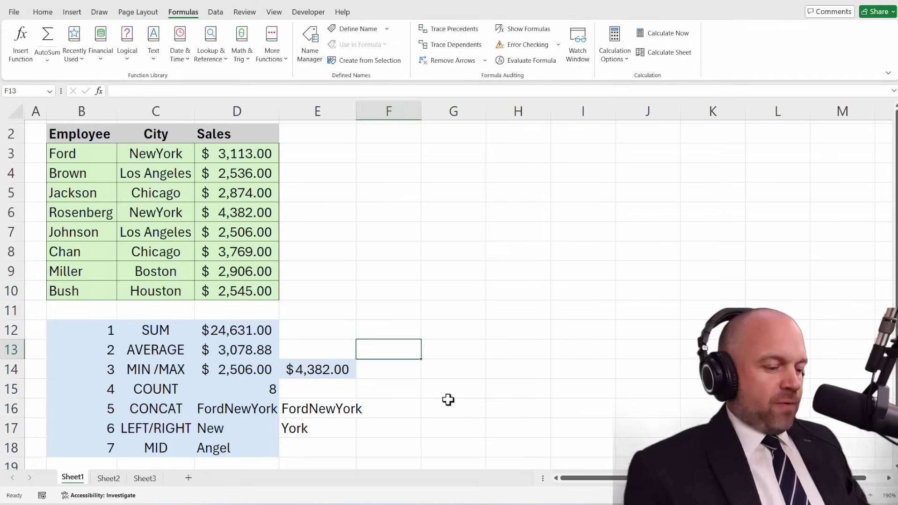
pyautogui.write('=sum(')
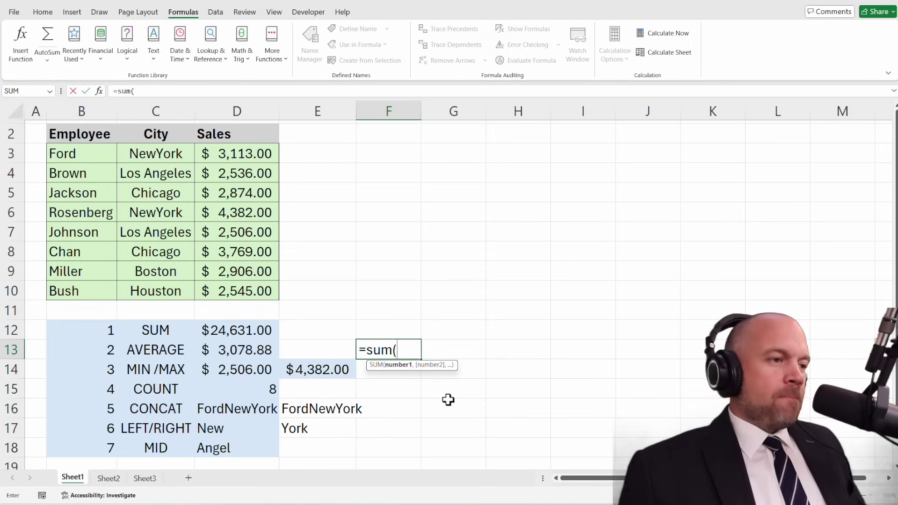
pyautogui.moveTo(246, 155); pyautogui.dragTo(254, 293)
pyautogui.write(')')
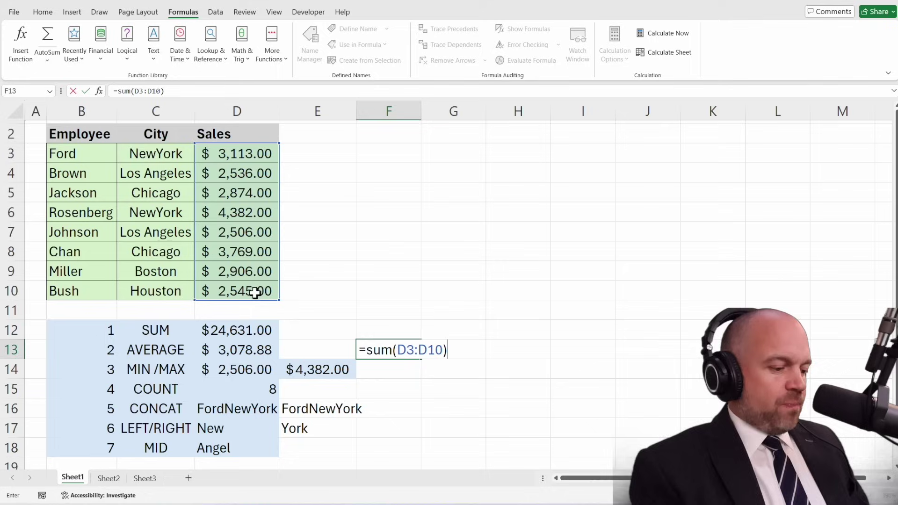
pyautogui.write('/')
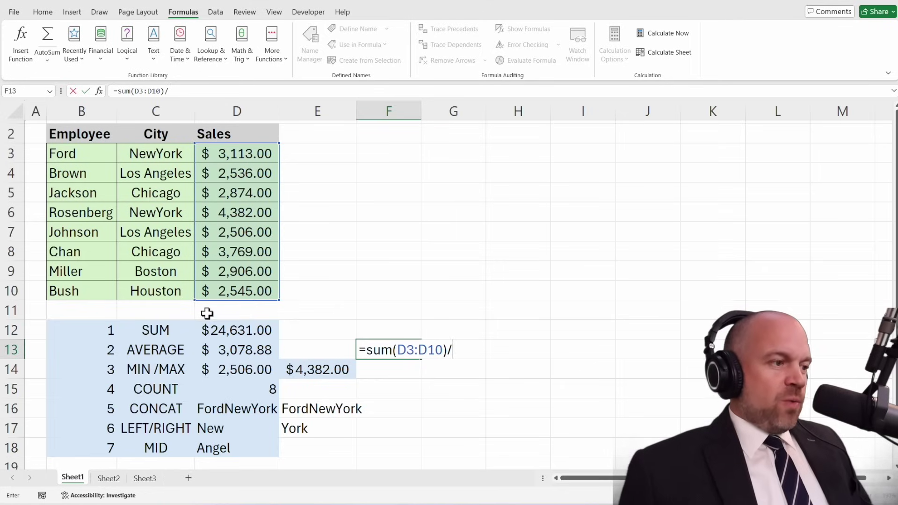
pyautogui.write('coun')
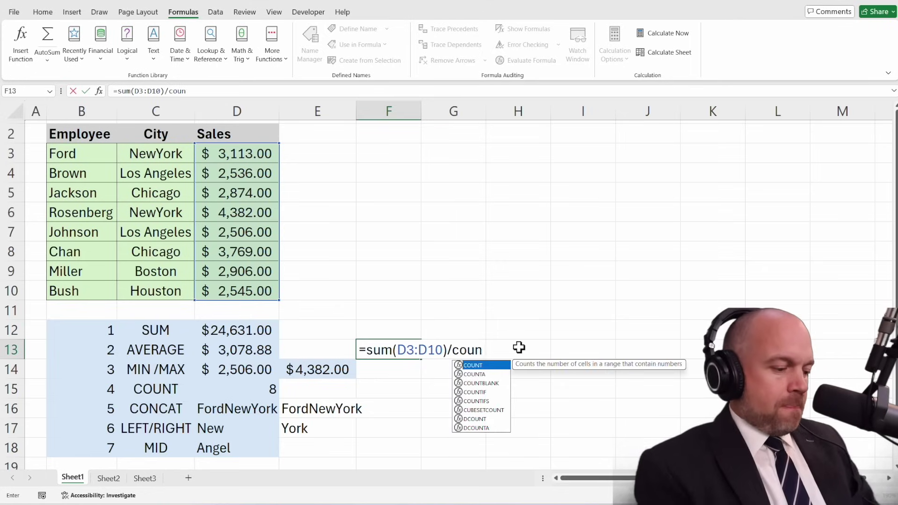
pyautogui.write('t(')
pyautogui.moveTo(270, 154); pyautogui.dragTo(262, 295)
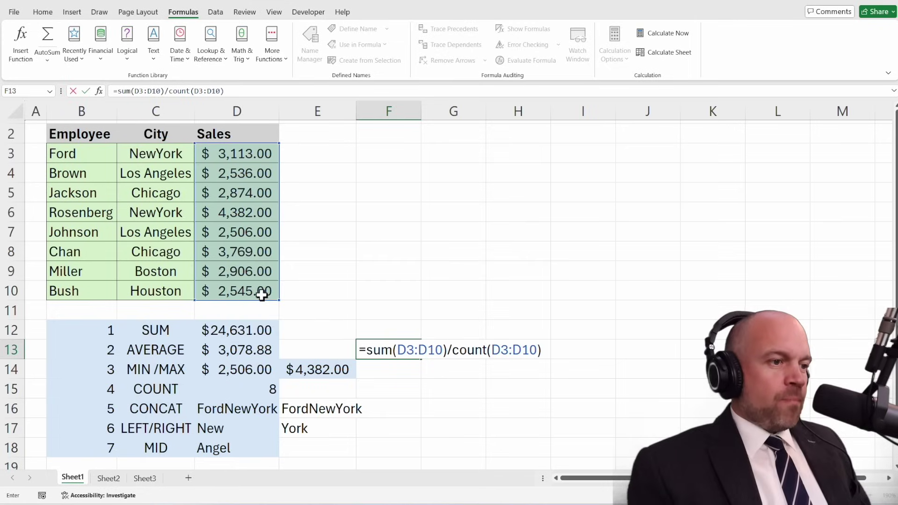
pyautogui.hotkey('ctrl', 'Return')
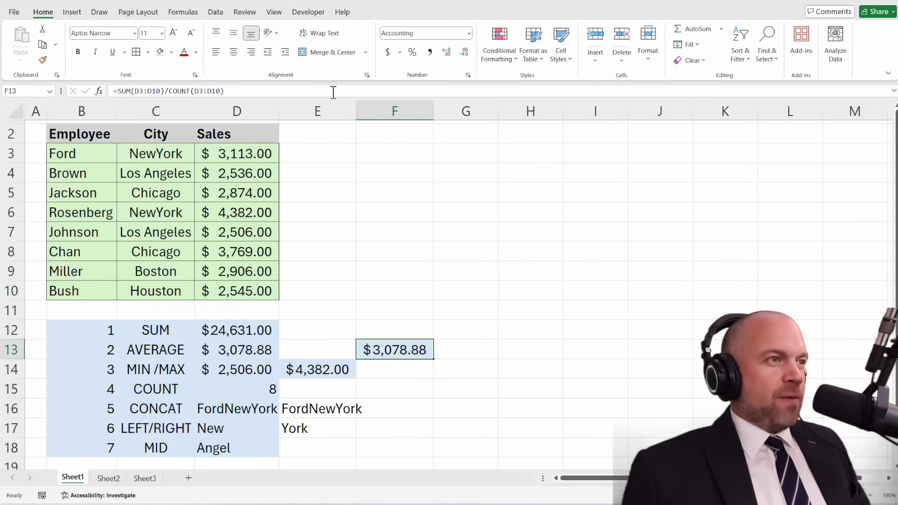
# - Copy D12's SUM total into E12, where it becomes =SUM(E3:E10) and shows a dash
pyautogui.click(346, 330)
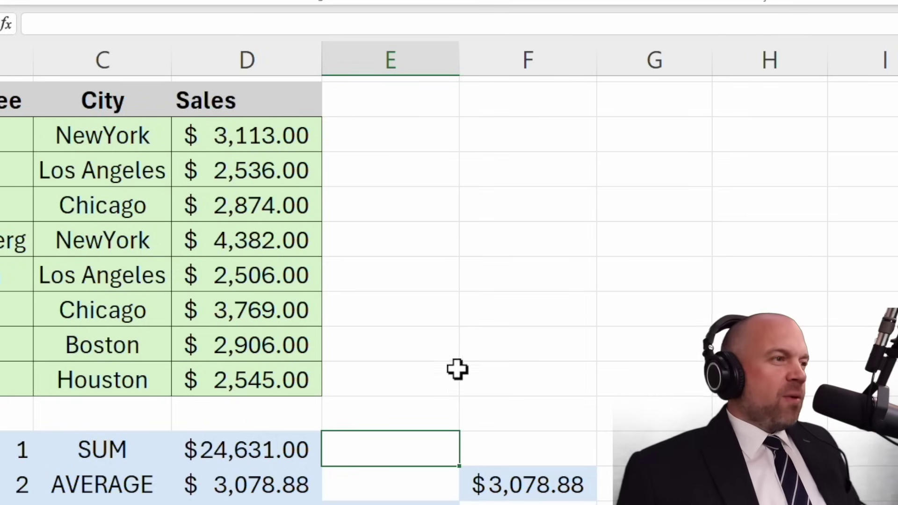
pyautogui.click(299, 450)
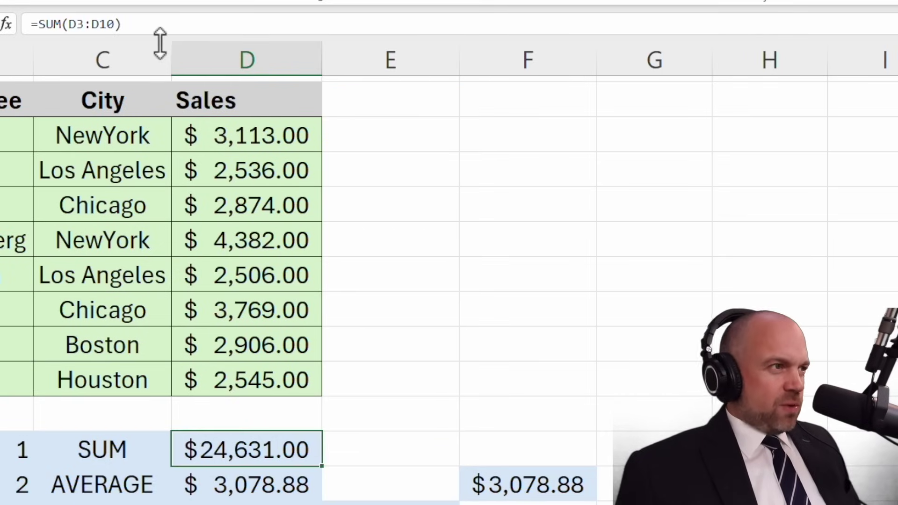
pyautogui.click(145, 28)
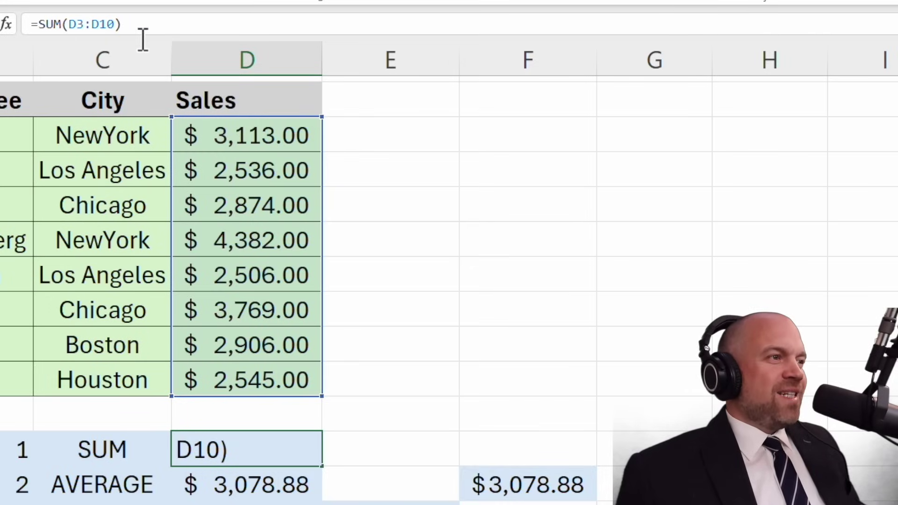
pyautogui.hotkey('ctrl', 'Return')
pyautogui.moveTo(327, 476); pyautogui.dragTo(421, 468)
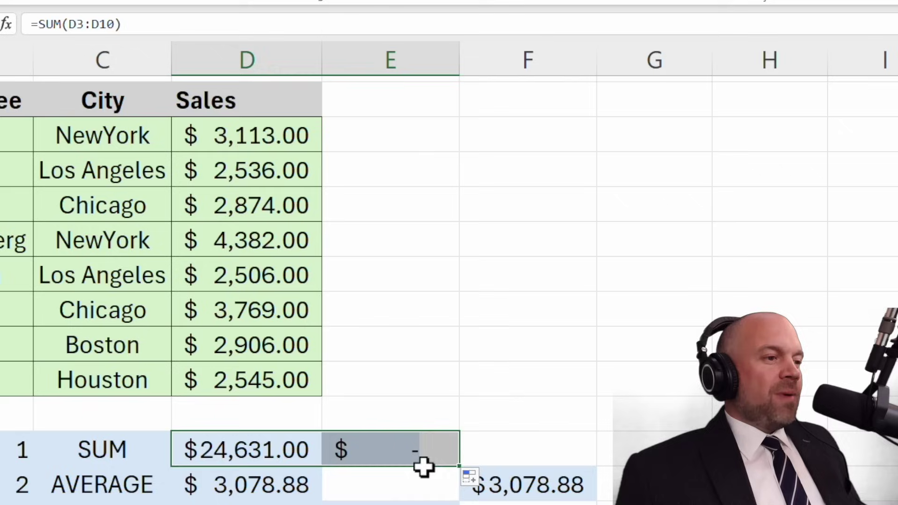
pyautogui.click(420, 457)
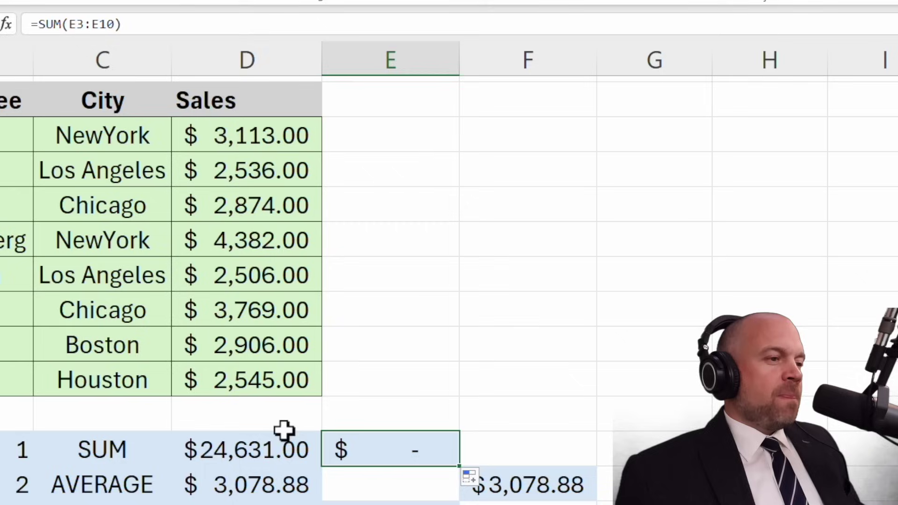
pyautogui.click(277, 444)
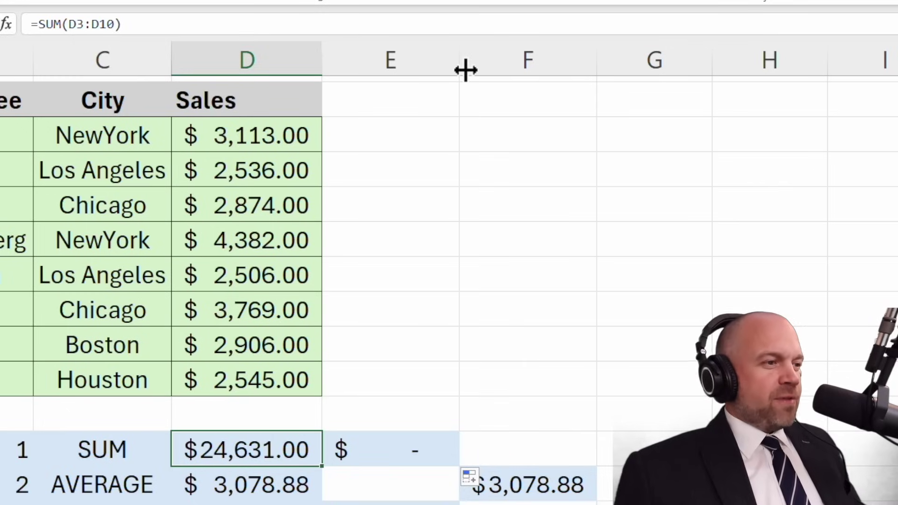
# - Change D12 to =SUM(D$3:D10) and fill it right, giving =SUM(E$3:E10) in E12
pyautogui.click(81, 24)
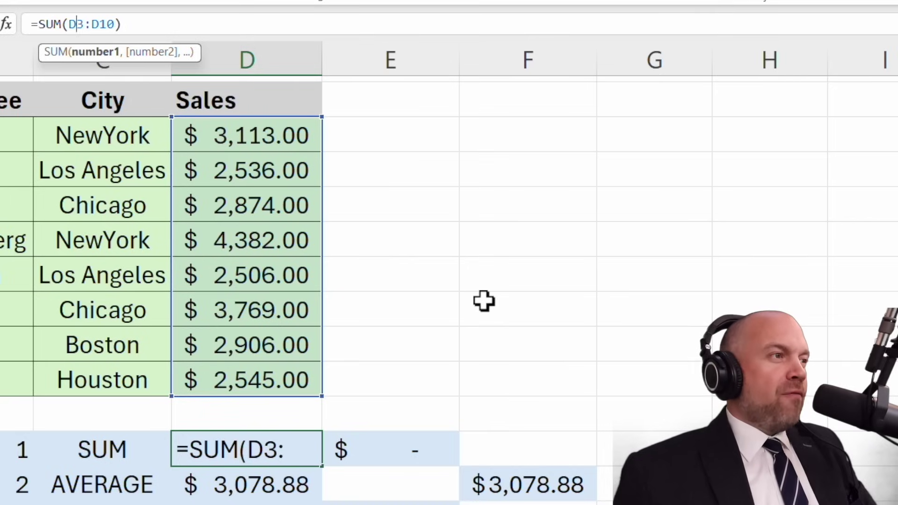
pyautogui.press('F4')
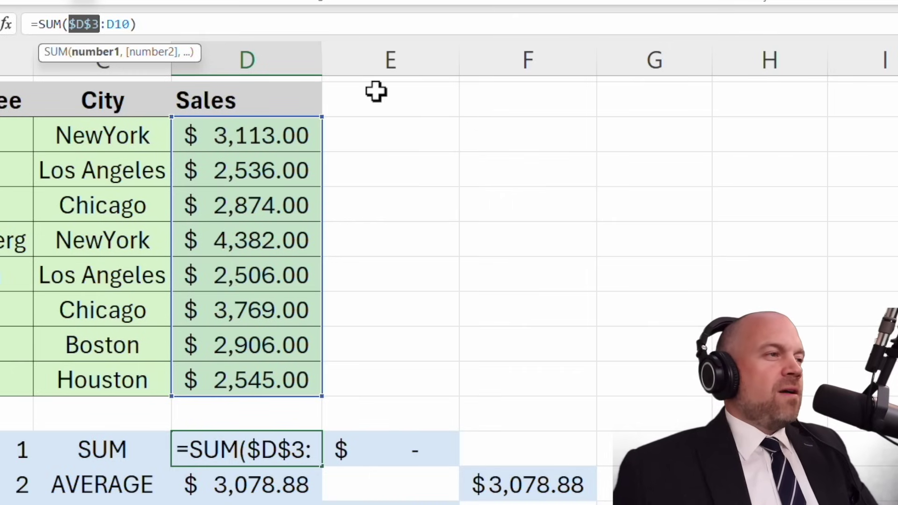
pyautogui.press('F4')
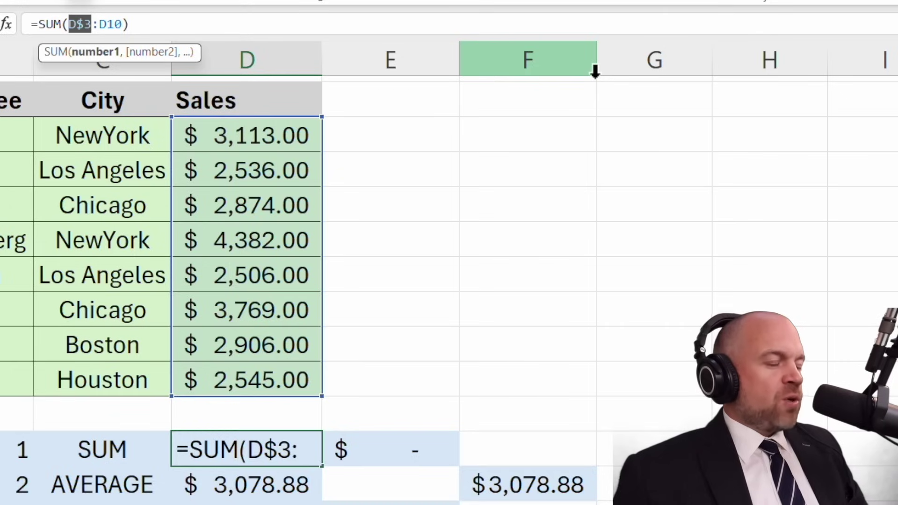
pyautogui.press('Return')
pyautogui.press('Up')
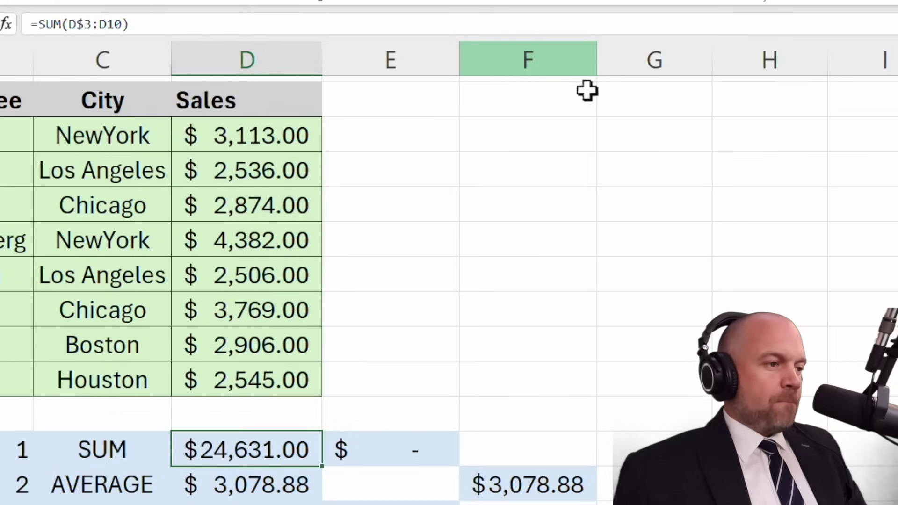
pyautogui.moveTo(327, 474); pyautogui.dragTo(410, 457)
pyautogui.click(410, 457)
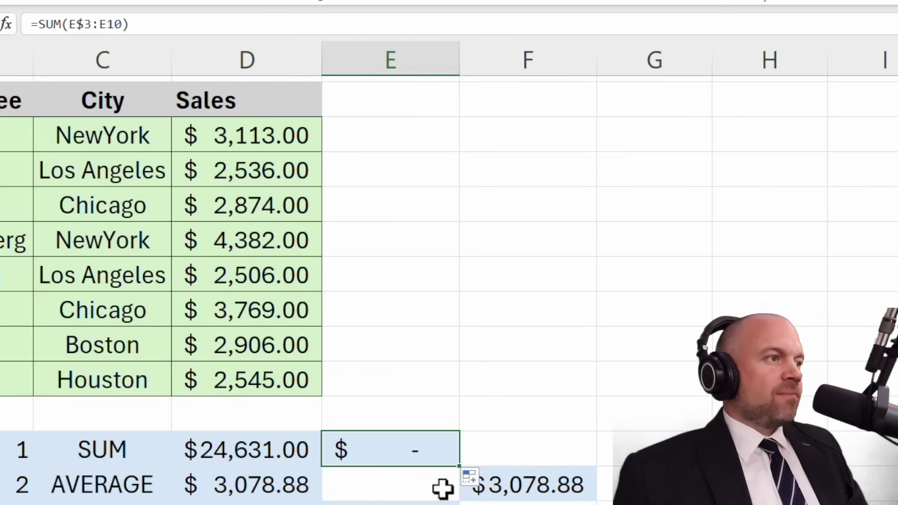
# - Anchor the range start in D12's formula so it reads =SUM($D$3:D10)
pyautogui.click(247, 456)
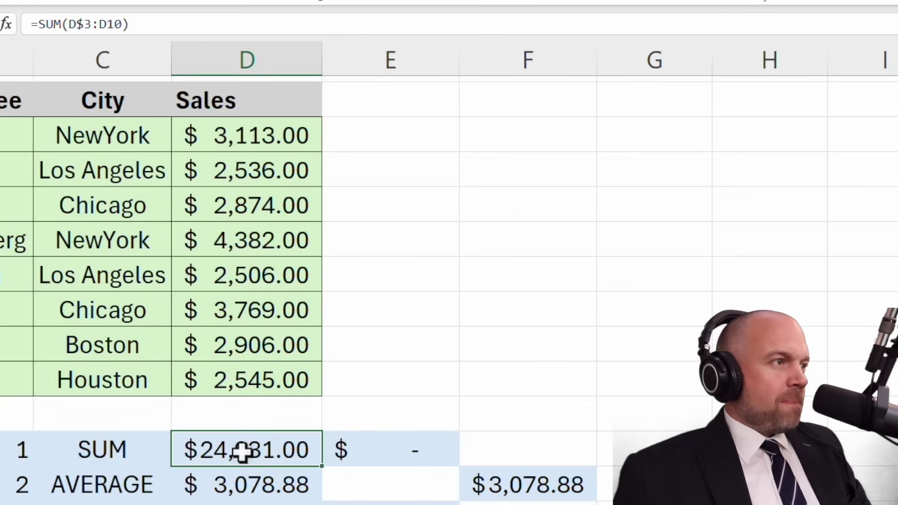
pyautogui.click(73, 25)
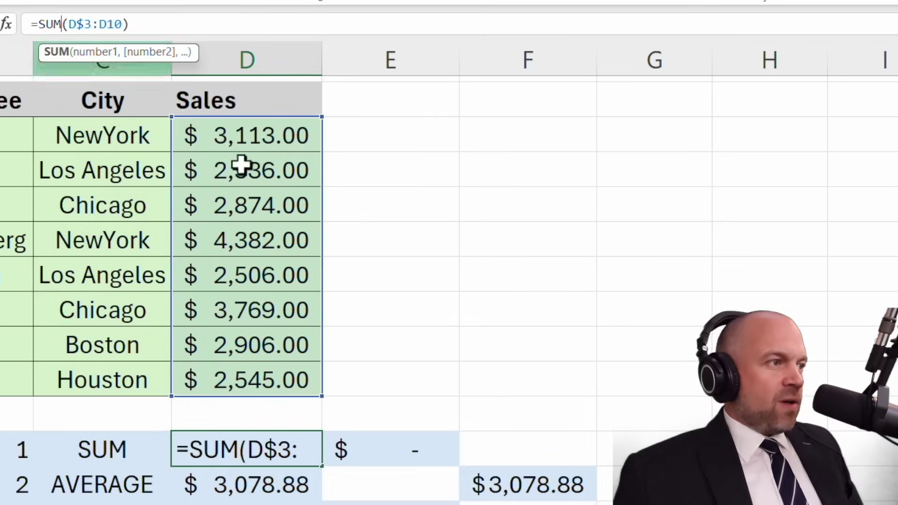
pyautogui.press('Right')
pyautogui.write('$')
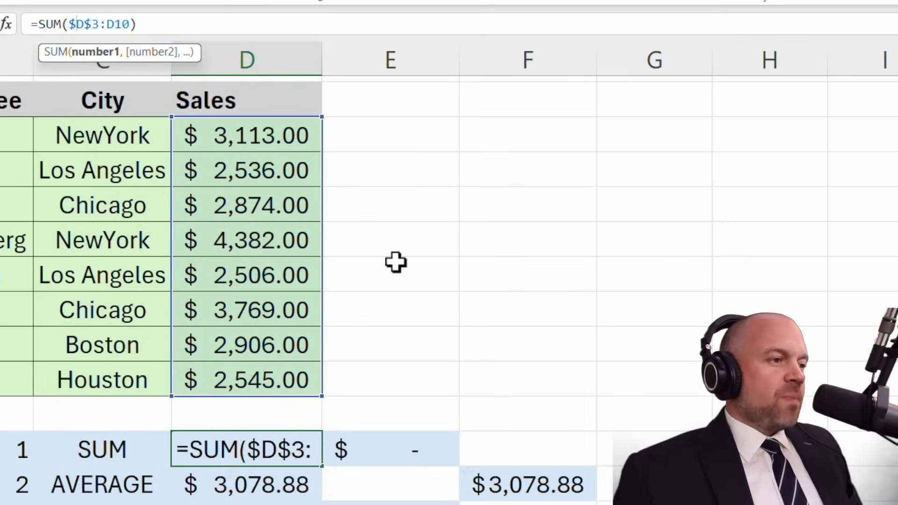
pyautogui.hotkey('ctrl', 'Return')
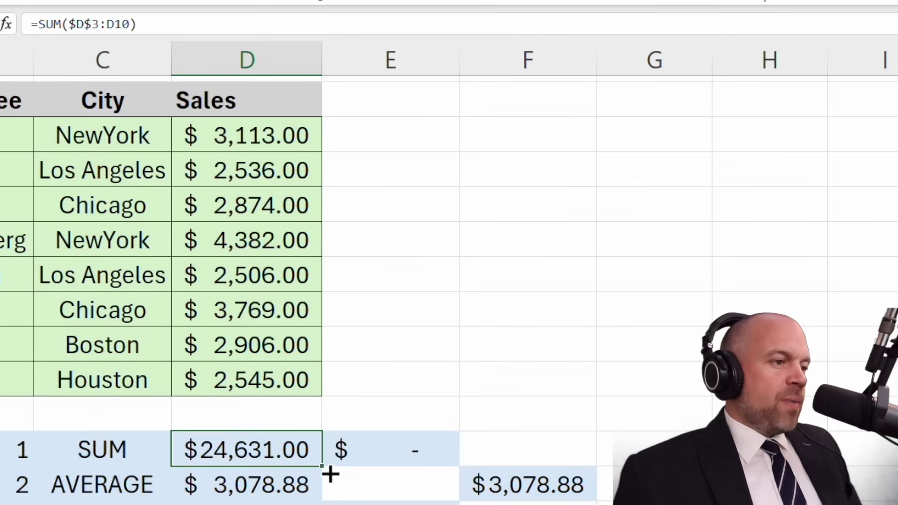
# - Fill the anchored SUM into E12 and autofit column E to show $24,631.00
pyautogui.moveTo(330, 475); pyautogui.dragTo(414, 468)
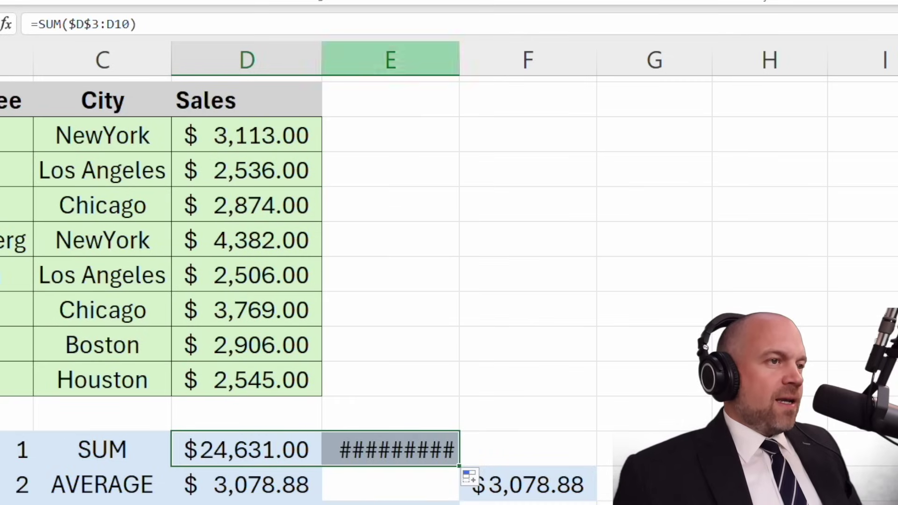
pyautogui.doubleClick(461, 60)
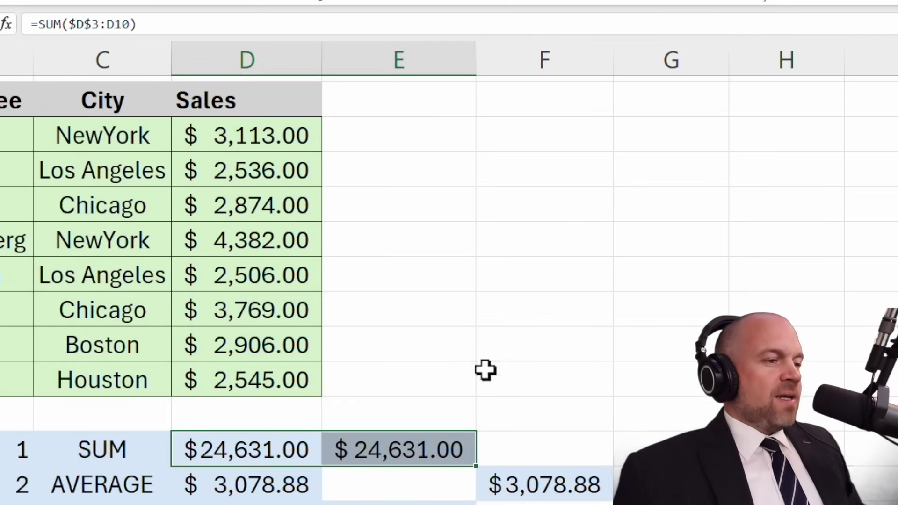
pyautogui.press('Right')
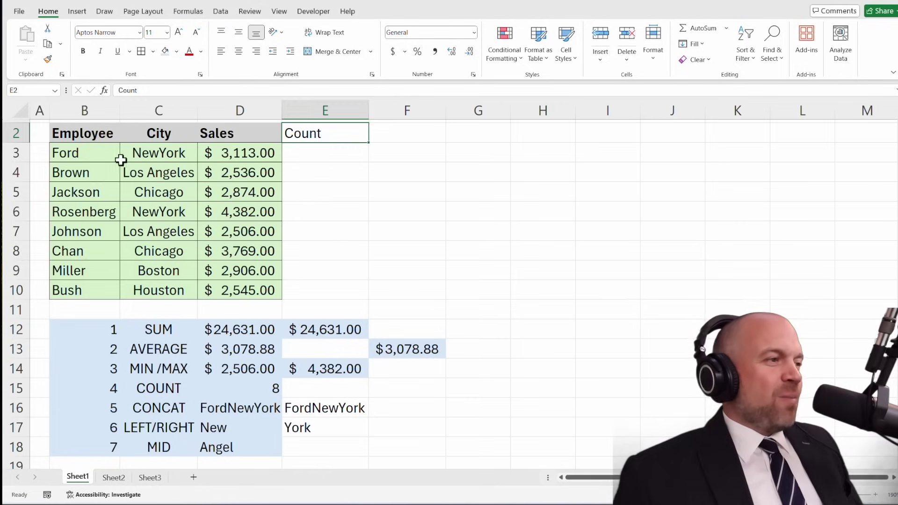
# - Enter =COUNT(D3:D3) in cell E3 under the Count heading
pyautogui.moveTo(117, 157); pyautogui.dragTo(126, 290)
pyautogui.click(325, 176)
pyautogui.click(322, 157)
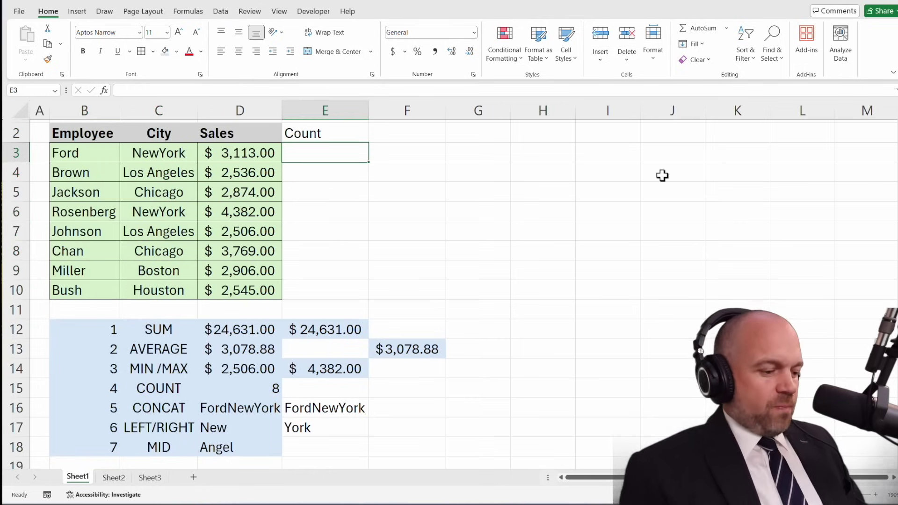
pyautogui.write('=count')
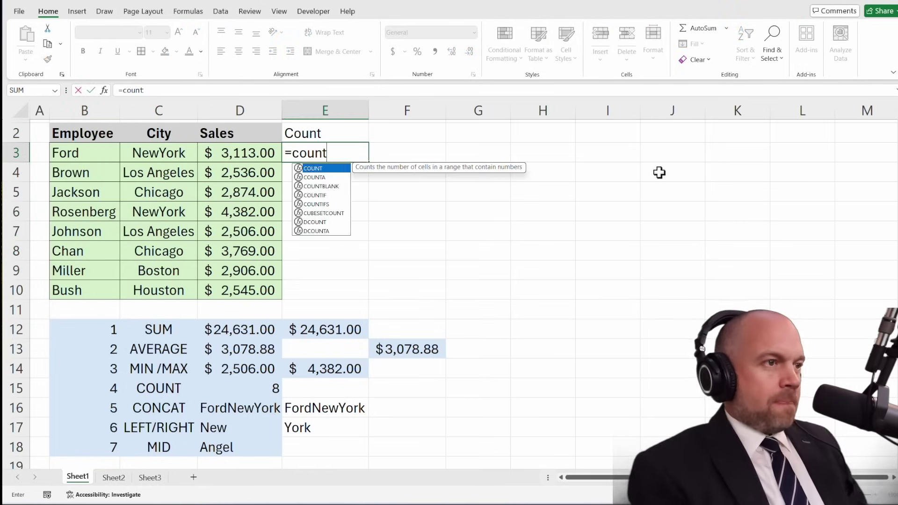
pyautogui.write('(')
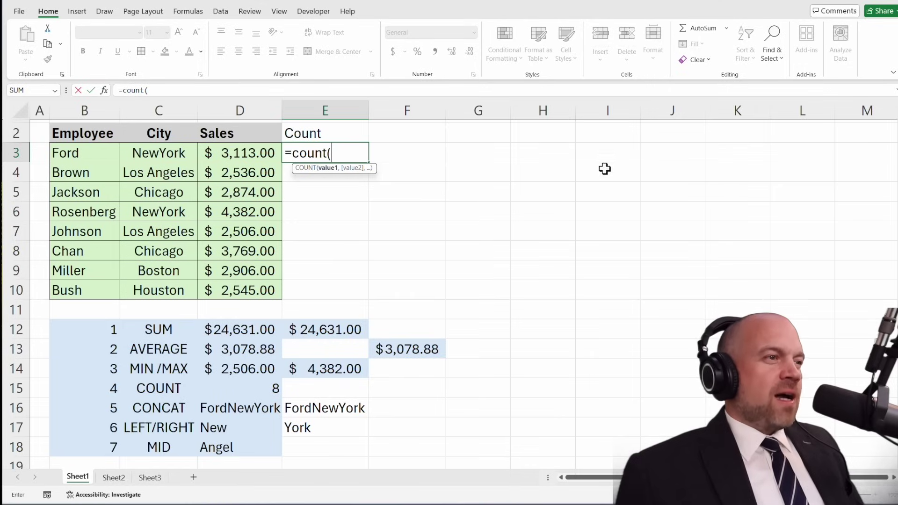
pyautogui.click(264, 157)
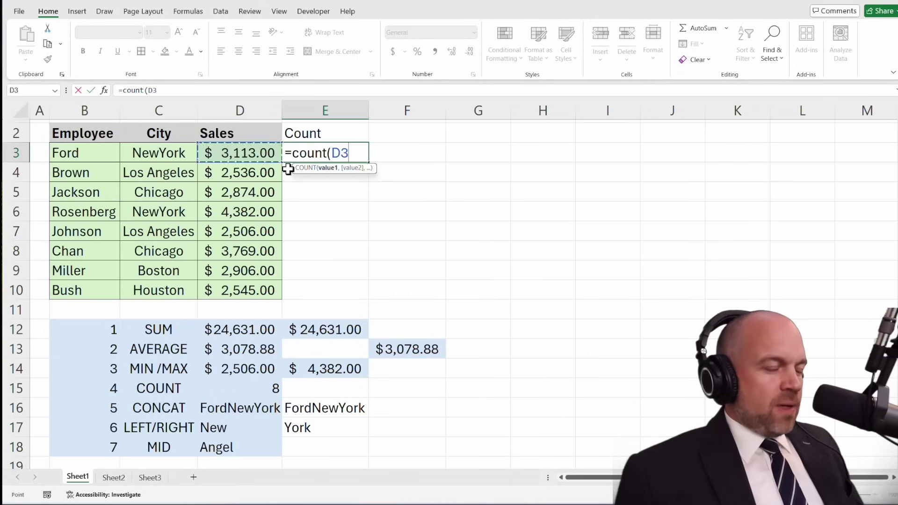
pyautogui.press('F8')
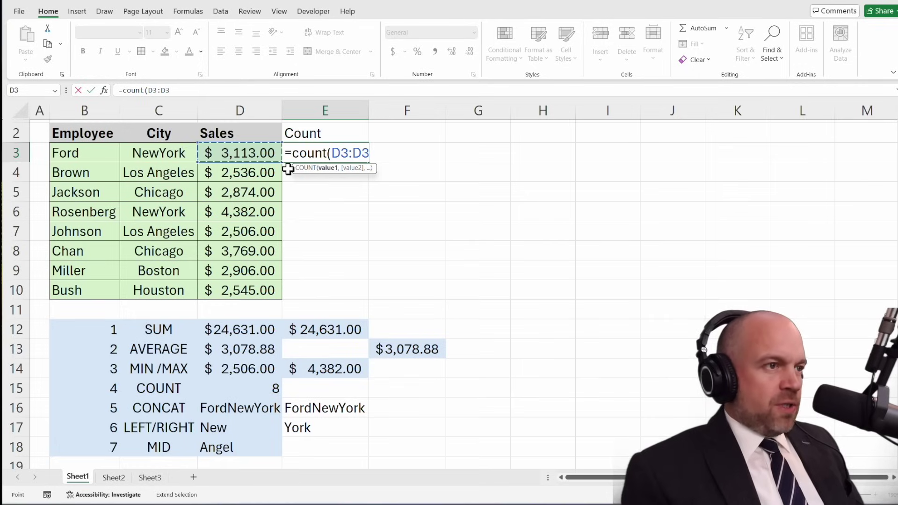
pyautogui.write(')')
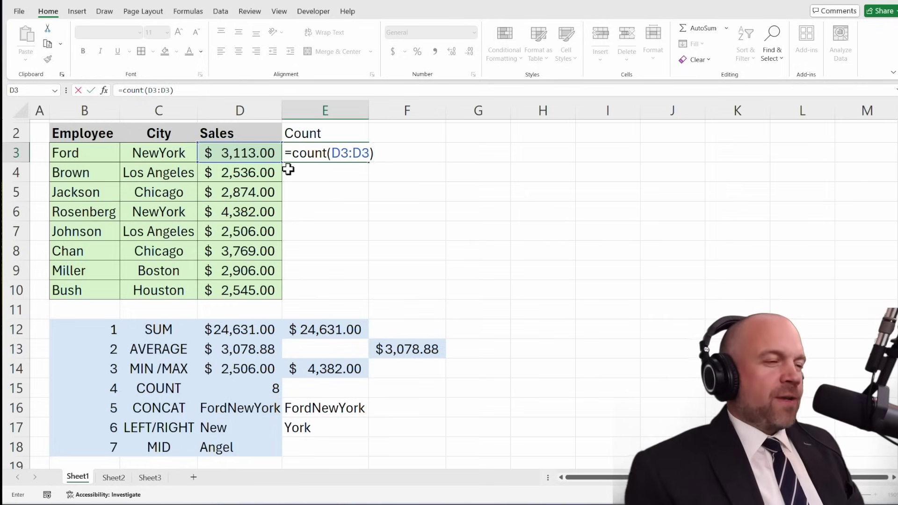
pyautogui.press('Return')
# - Fill the COUNT formula down to E10 so every row returns 1
pyautogui.press('Up')
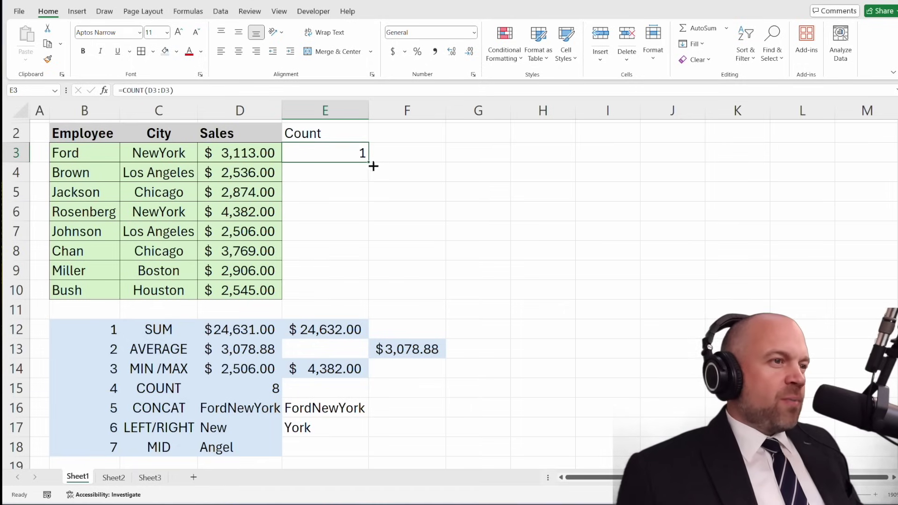
pyautogui.moveTo(371, 166); pyautogui.dragTo(371, 302)
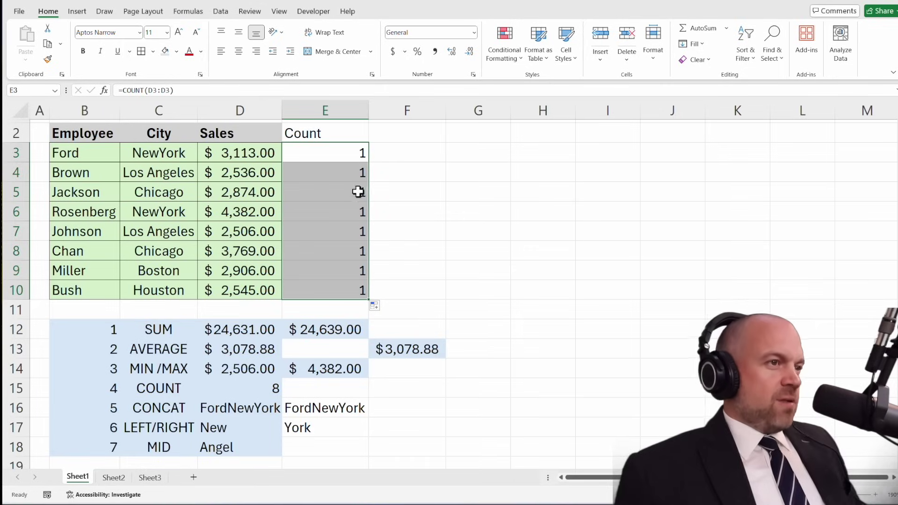
pyautogui.click(347, 215)
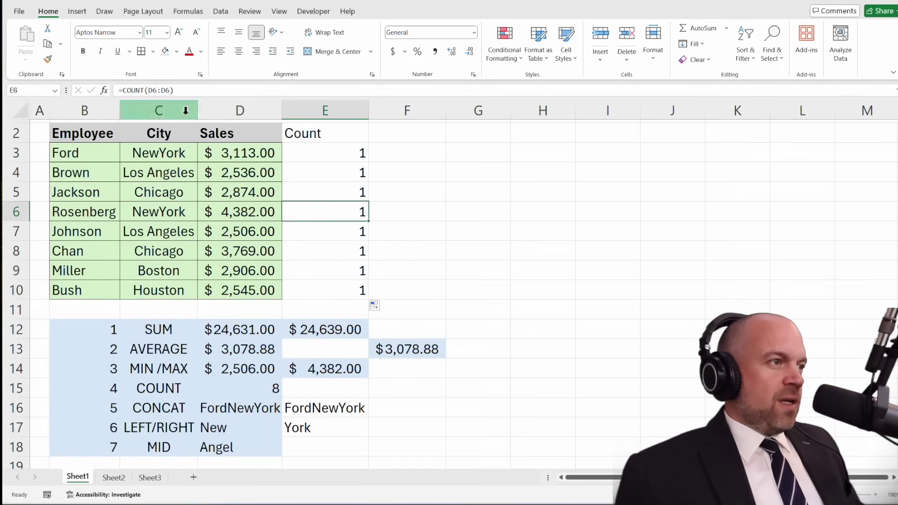
pyautogui.click(352, 256)
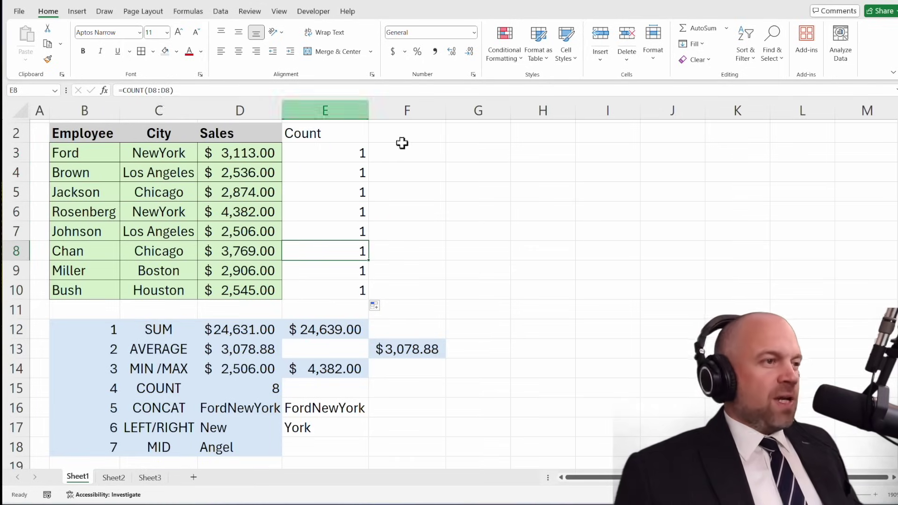
pyautogui.click(345, 155)
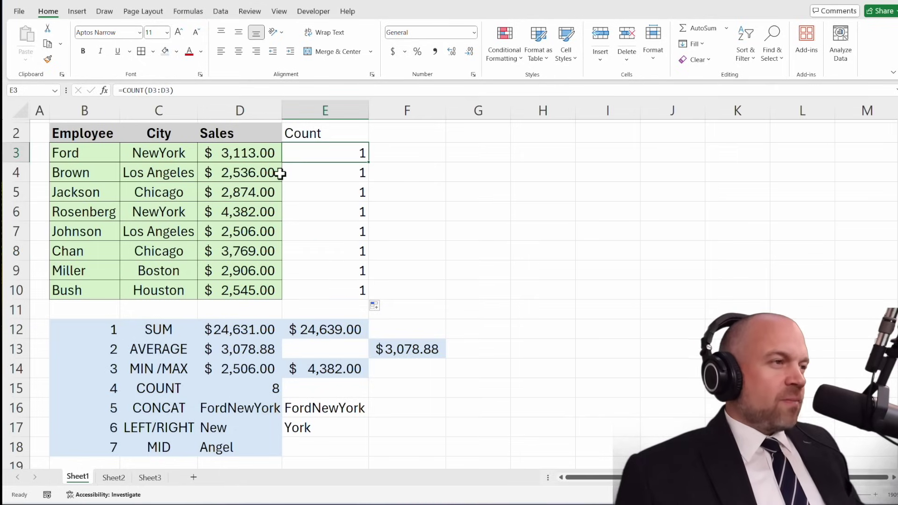
pyautogui.click(144, 90)
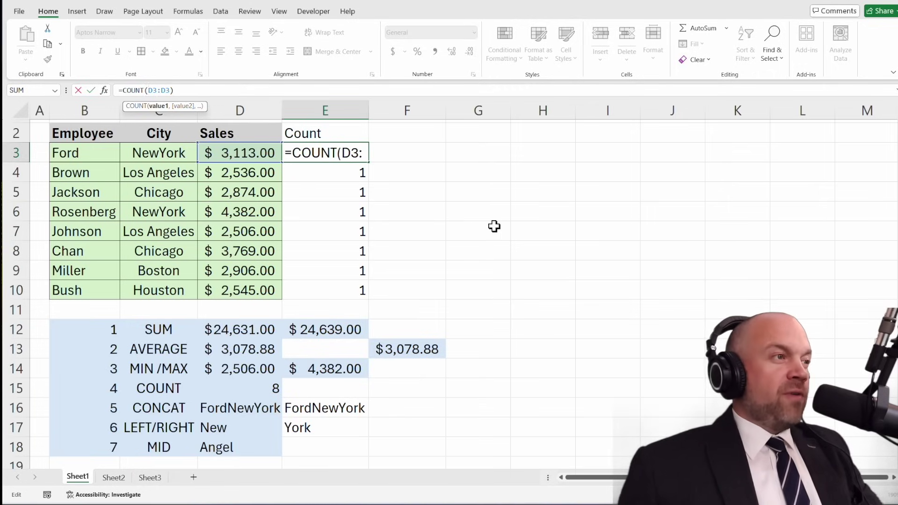
# - Change E3 to =COUNT($D$3:D3) and fill it down to E10, counting 1 through 8
pyautogui.press('F4')
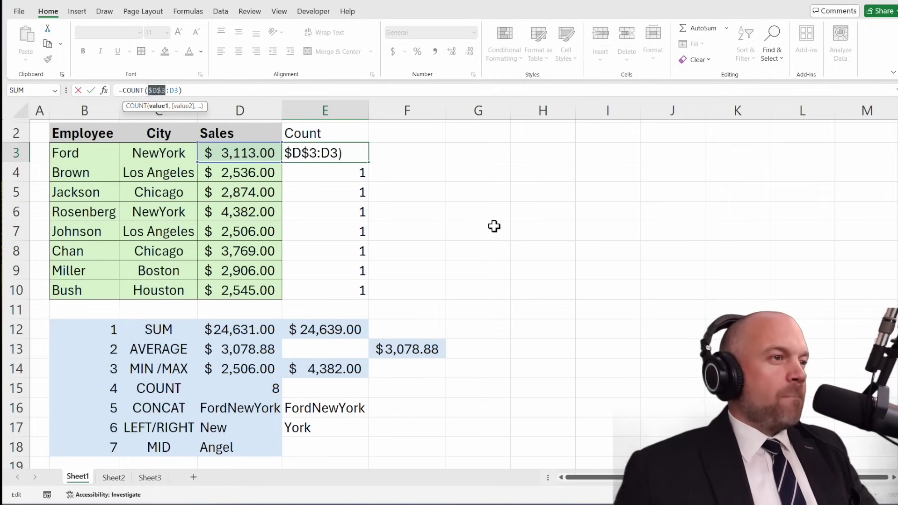
pyautogui.press('Return')
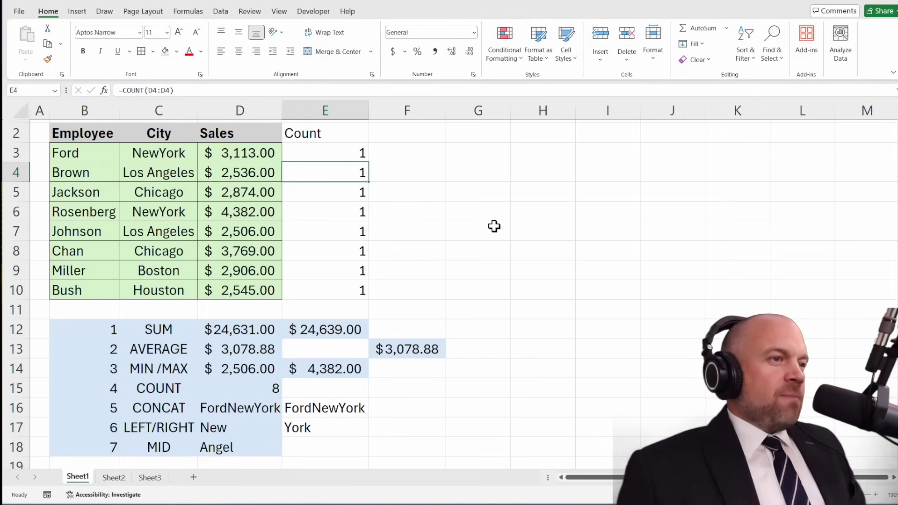
pyautogui.press('Up')
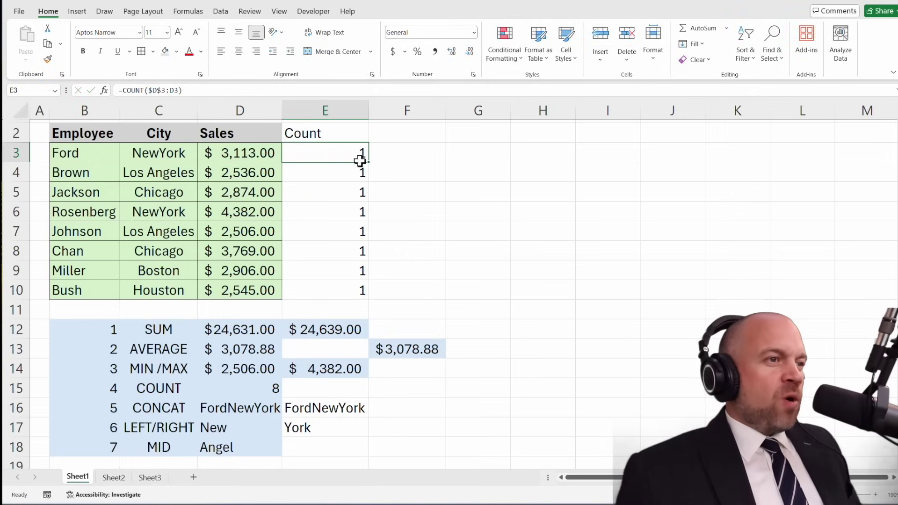
pyautogui.moveTo(372, 167); pyautogui.dragTo(370, 299)
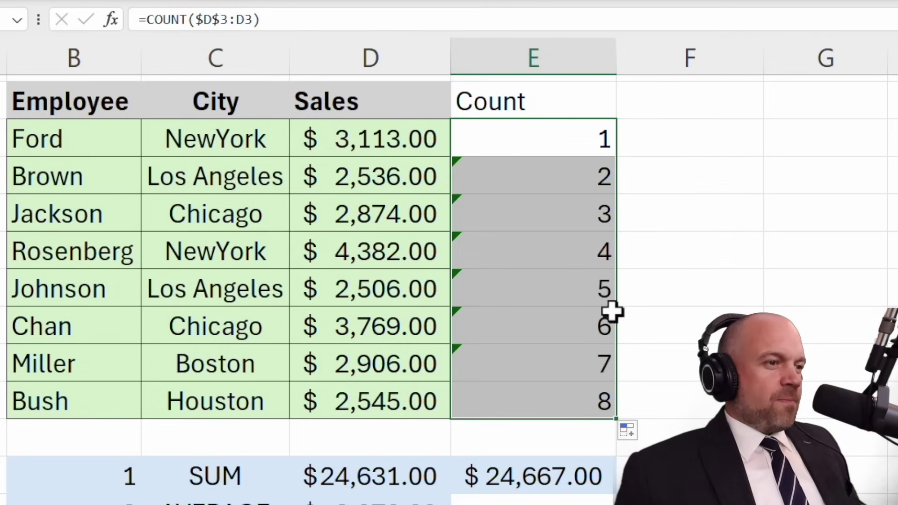
pyautogui.click(552, 401)
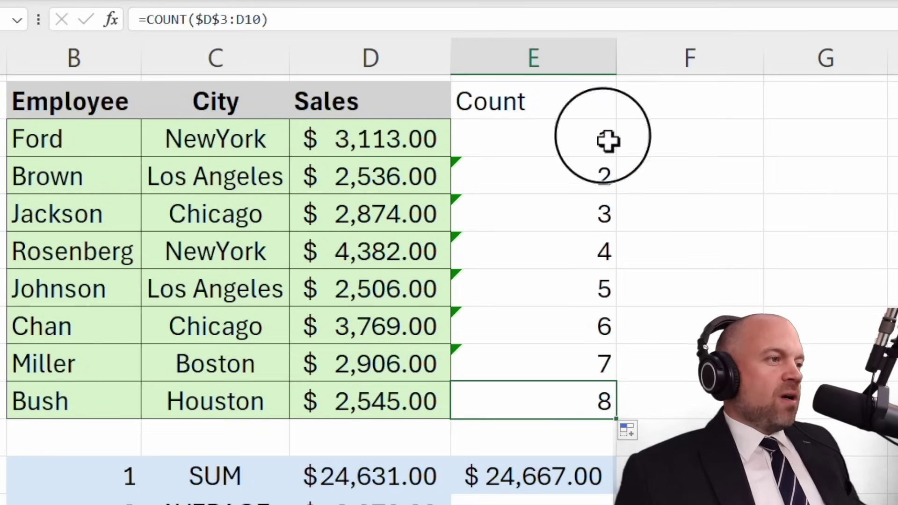
# - Select the running count cells E3:E10 to review their formulas
pyautogui.moveTo(608, 140); pyautogui.dragTo(602, 398)
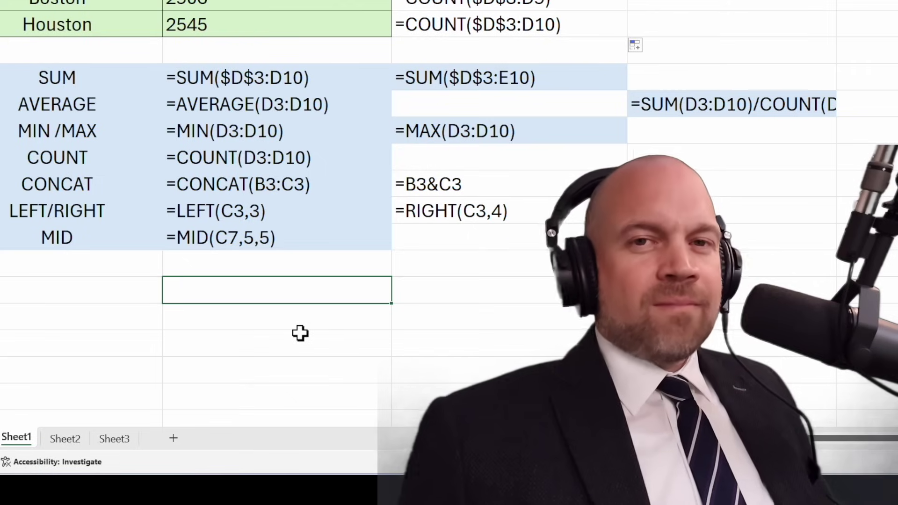